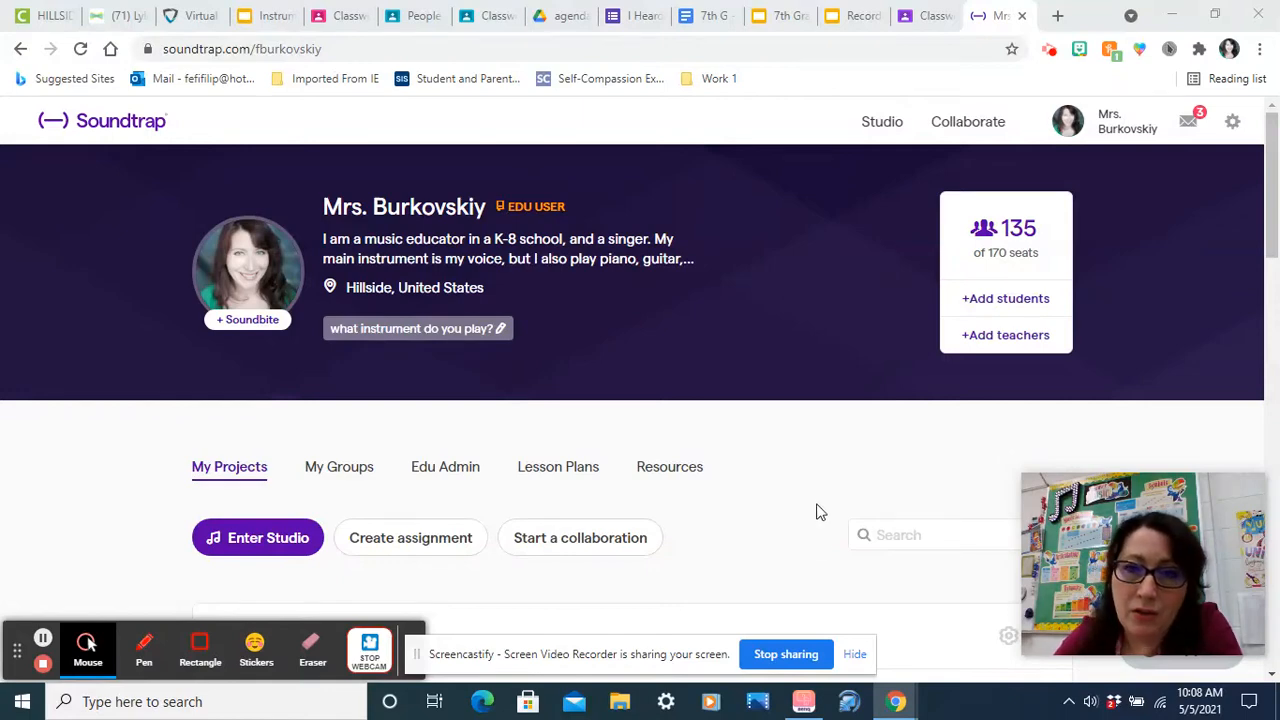
Open the pre-arranged Pop demo project in the studio to view its tracks, and exit the studio
left_click(880, 132)
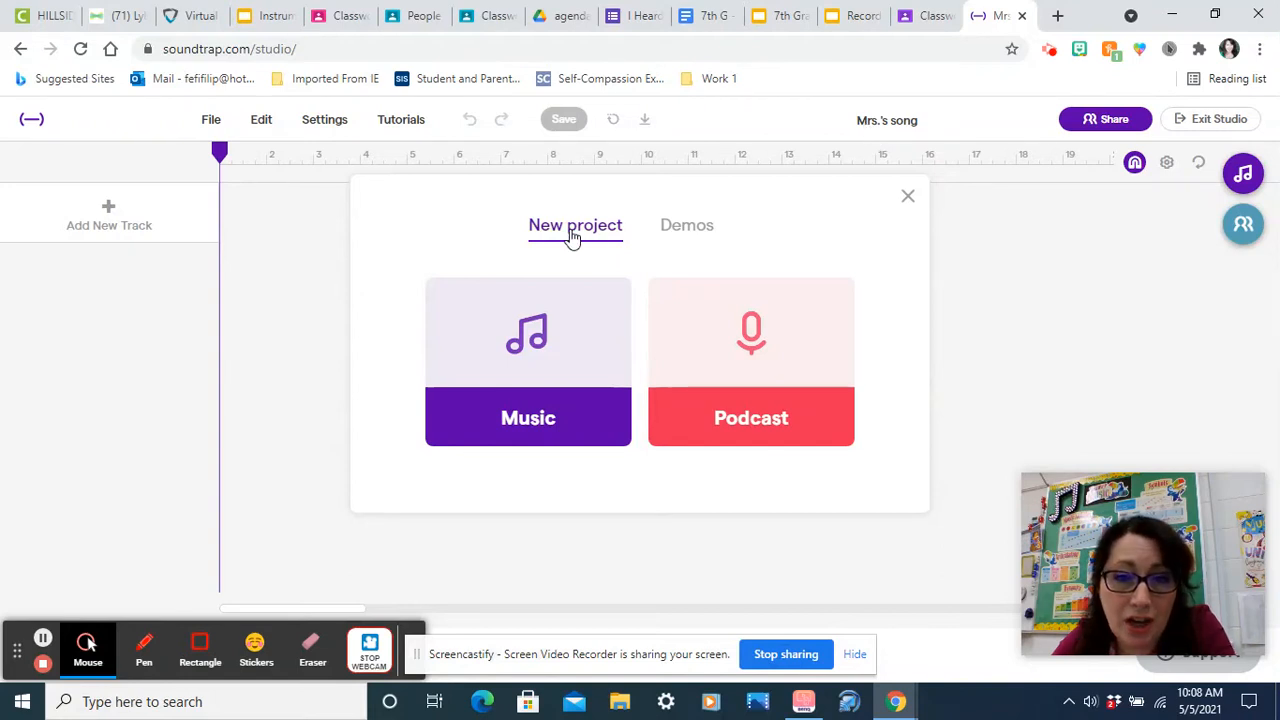
left_click(697, 237)
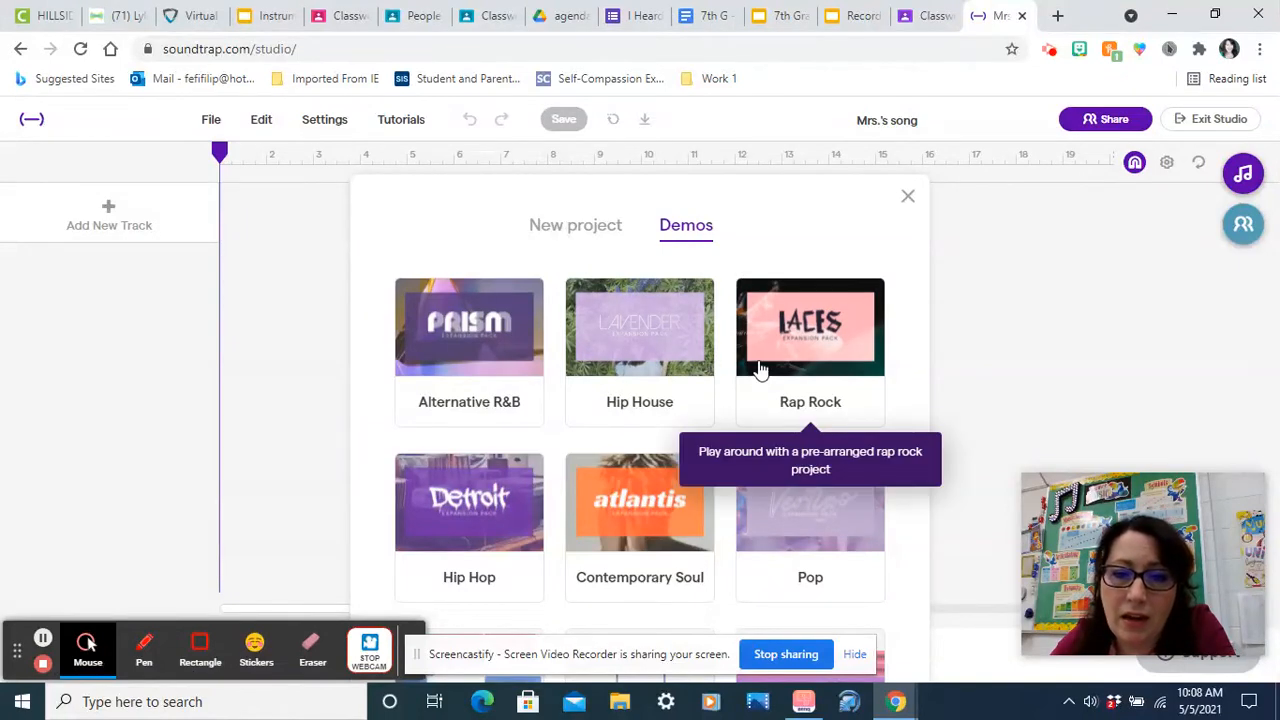
left_click(854, 654)
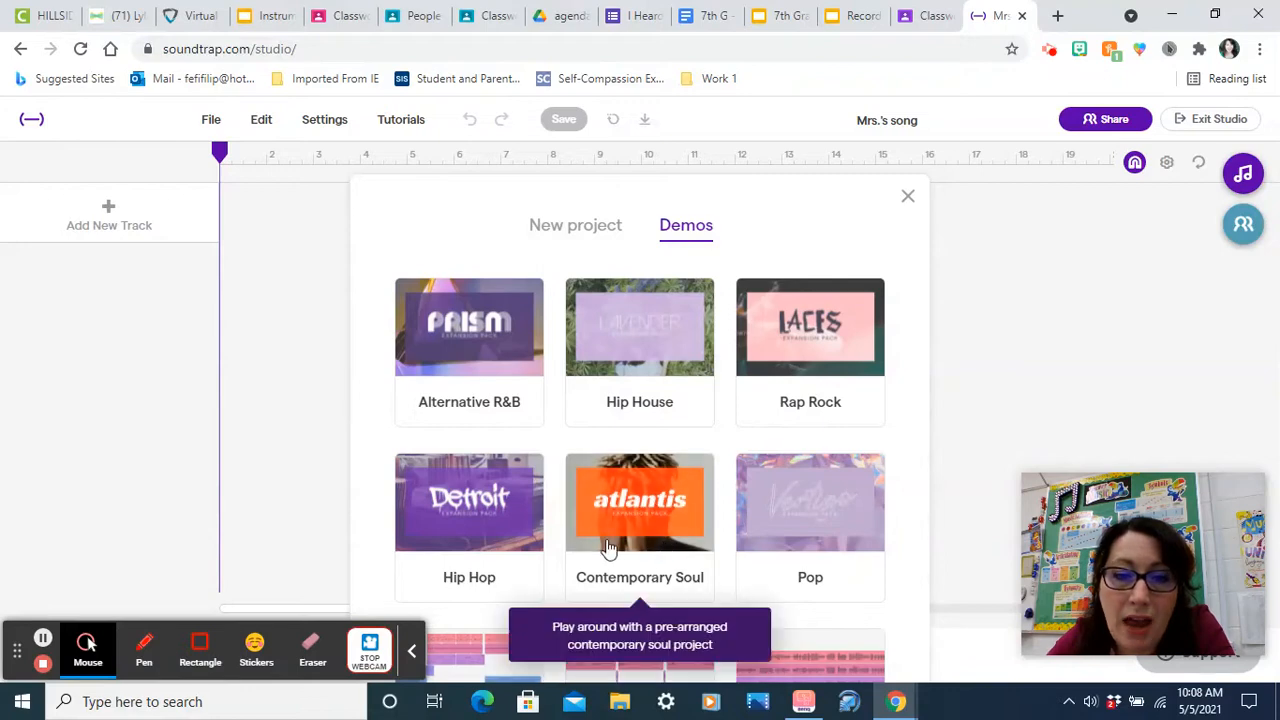
left_click(815, 515)
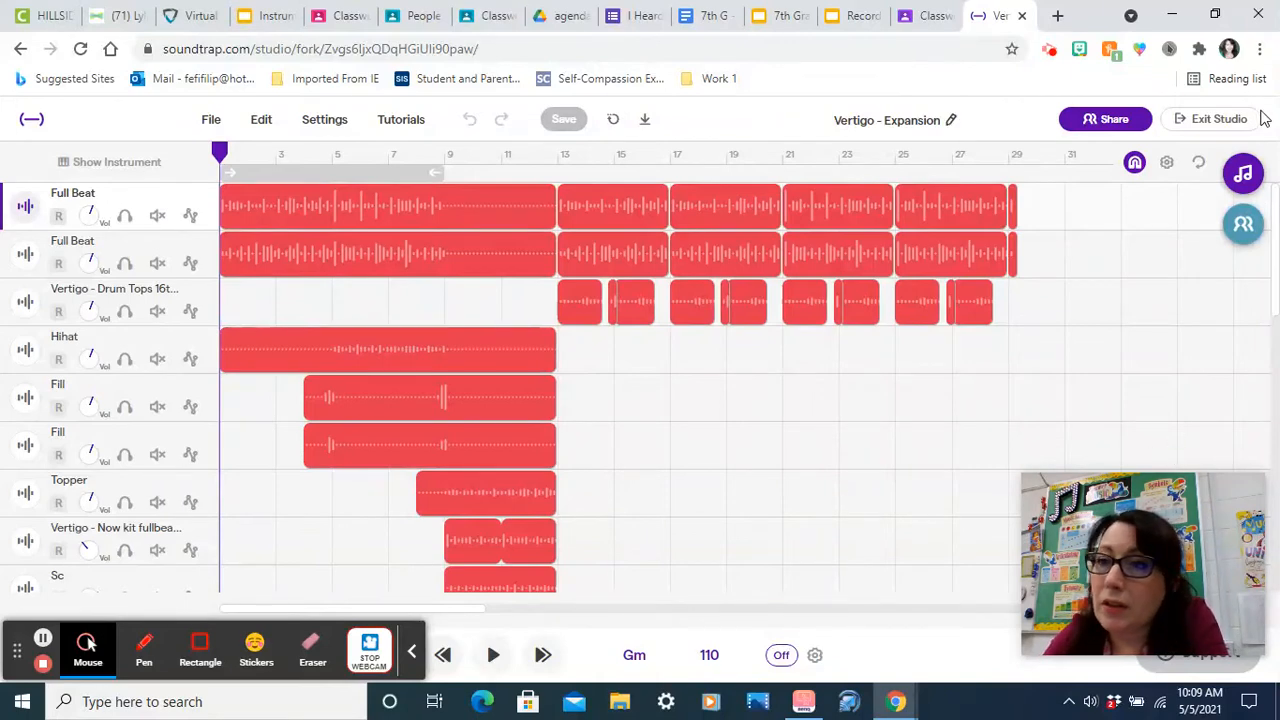
left_click(1230, 120)
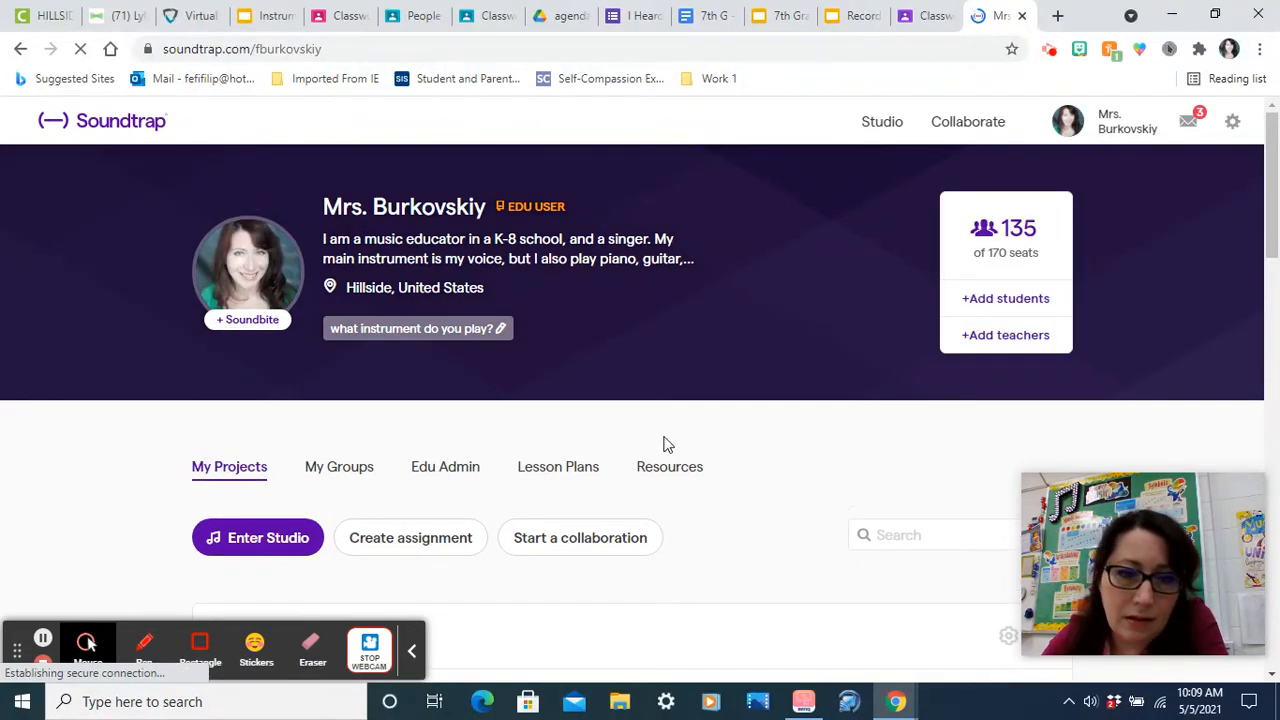
Open the Dark Pop Remix project from the saved projects and show the Loops library beside its tracks
scroll(532, 510, "down", 3)
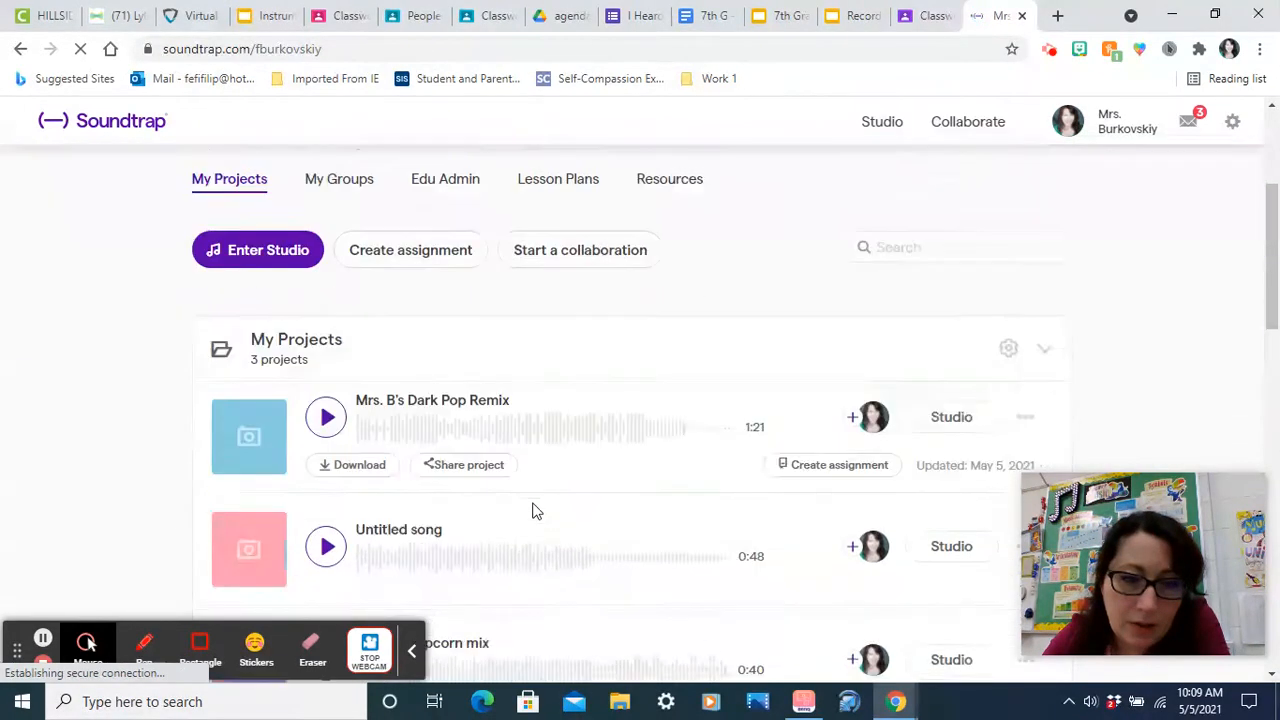
scroll(532, 510, "down", 1)
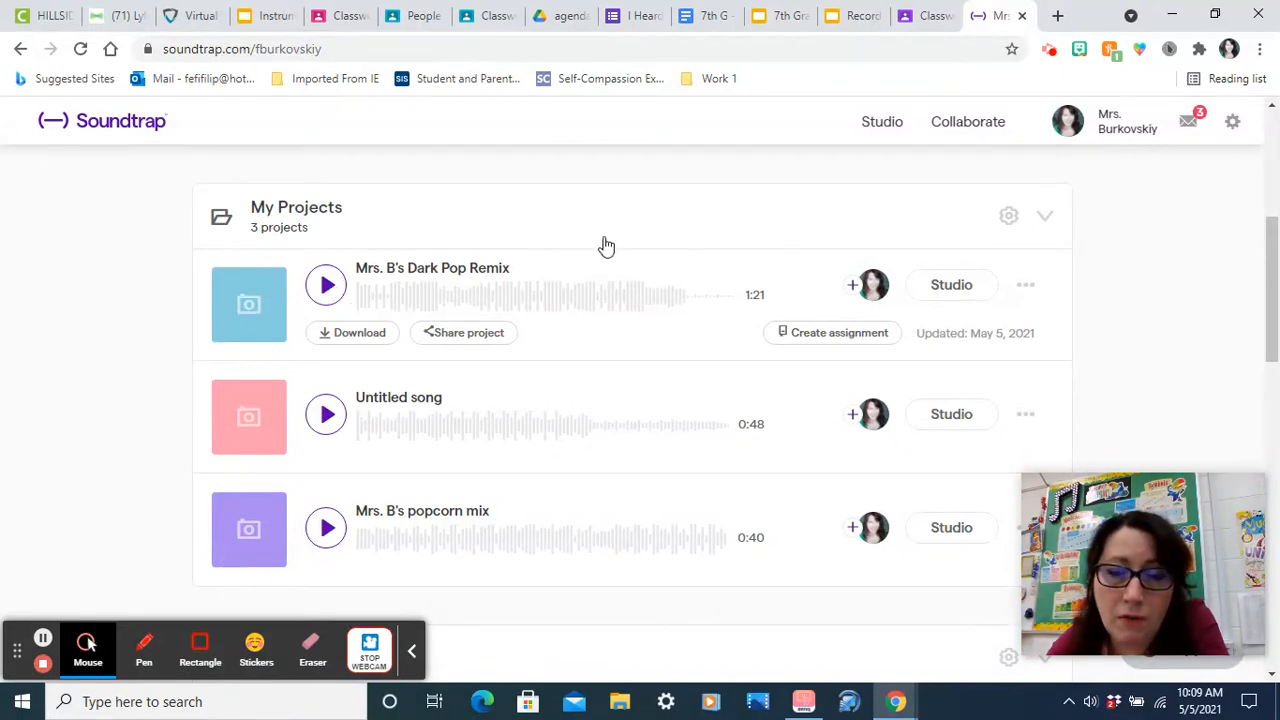
left_click(951, 287)
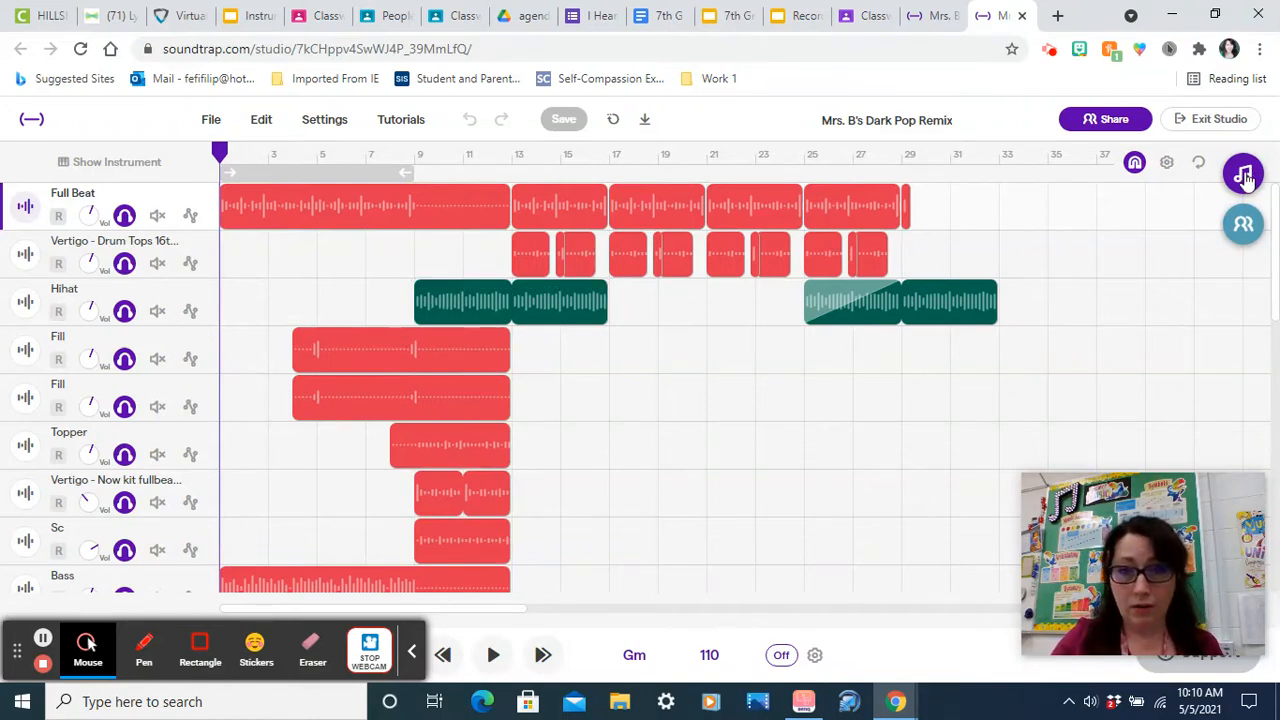
left_click(1243, 175)
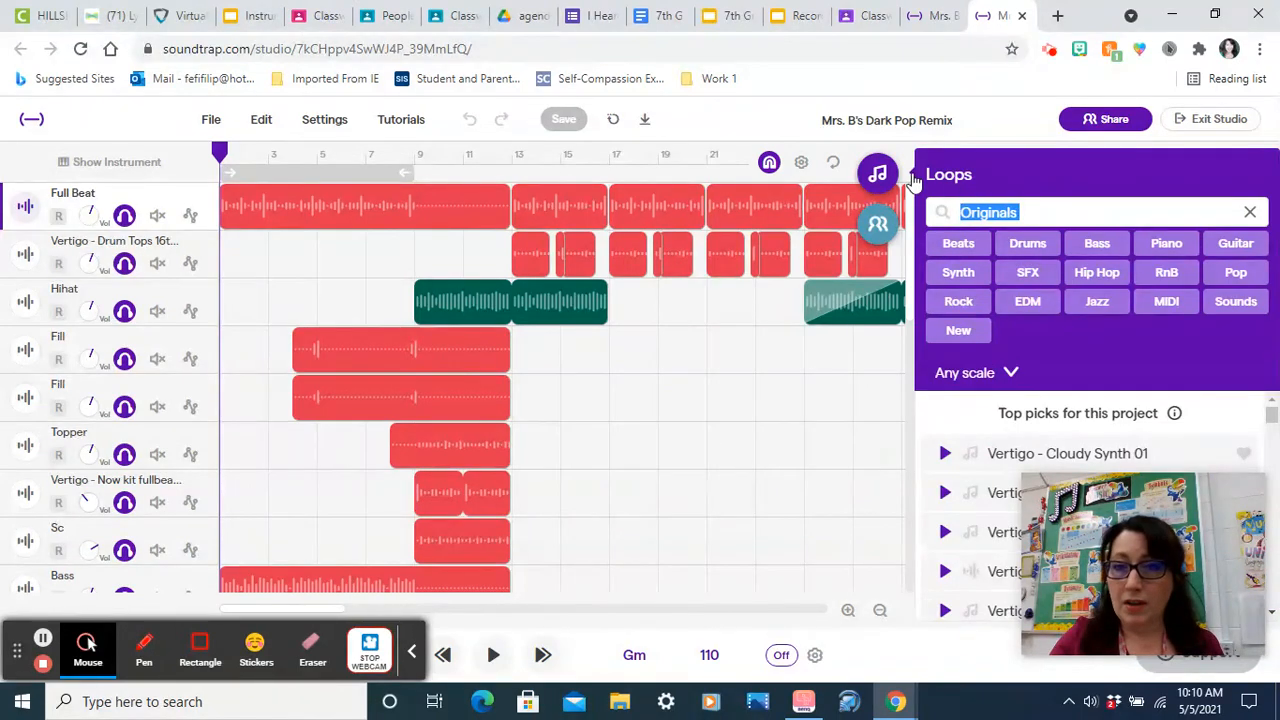
left_click(915, 175)
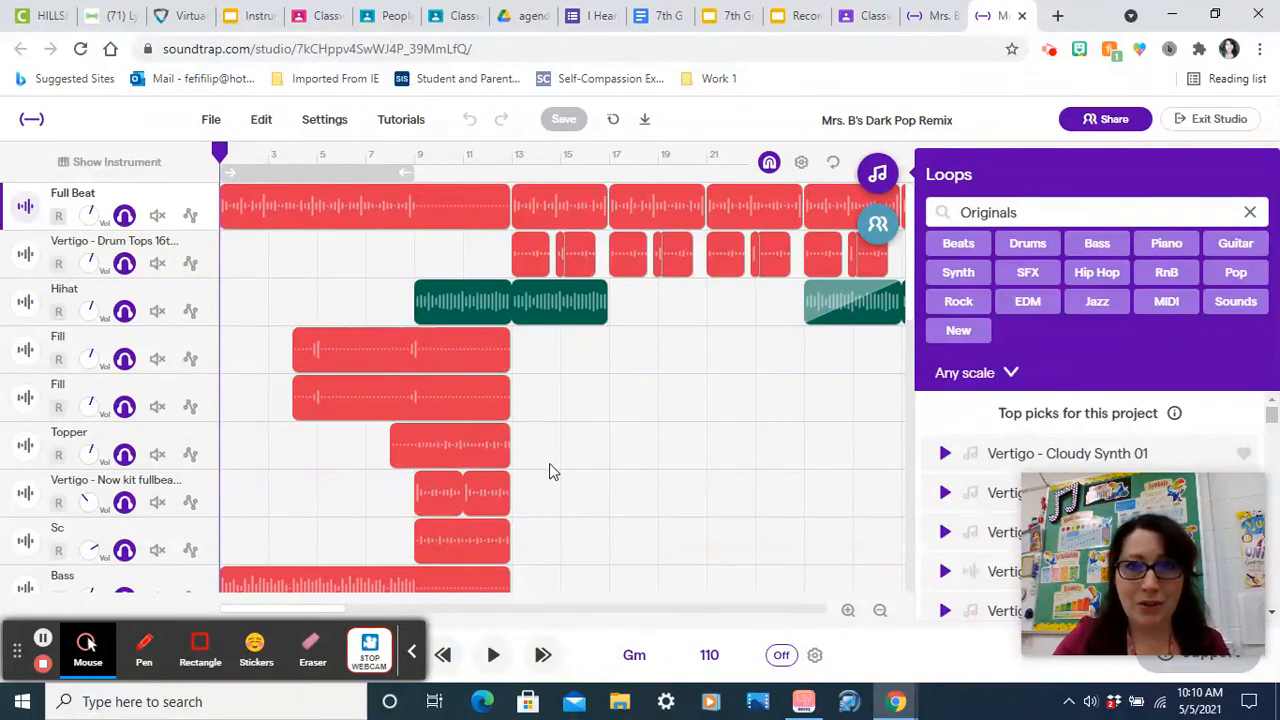
Look through the project's track list, from the drum and bass tracks down to the strings and electric bass
scroll(549, 463, "down", 1)
scroll(472, 514, "down", 1)
scroll(472, 514, "down", 2)
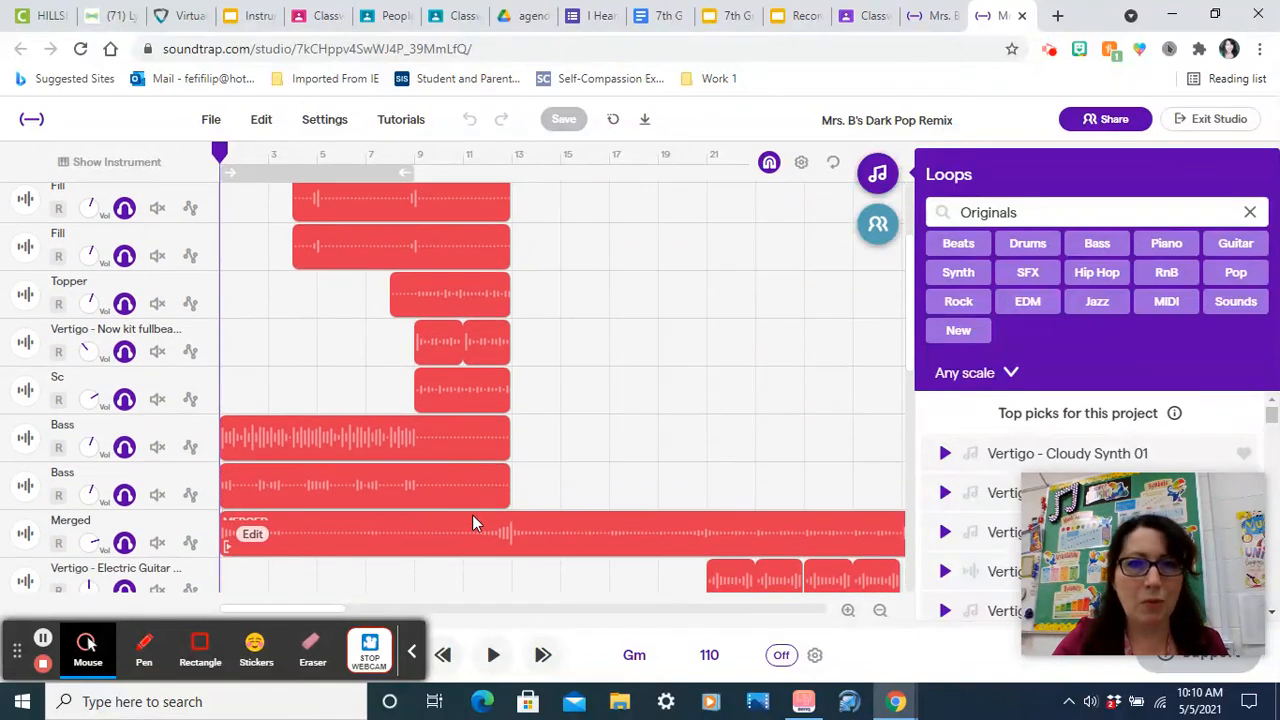
scroll(472, 521, "down", 1)
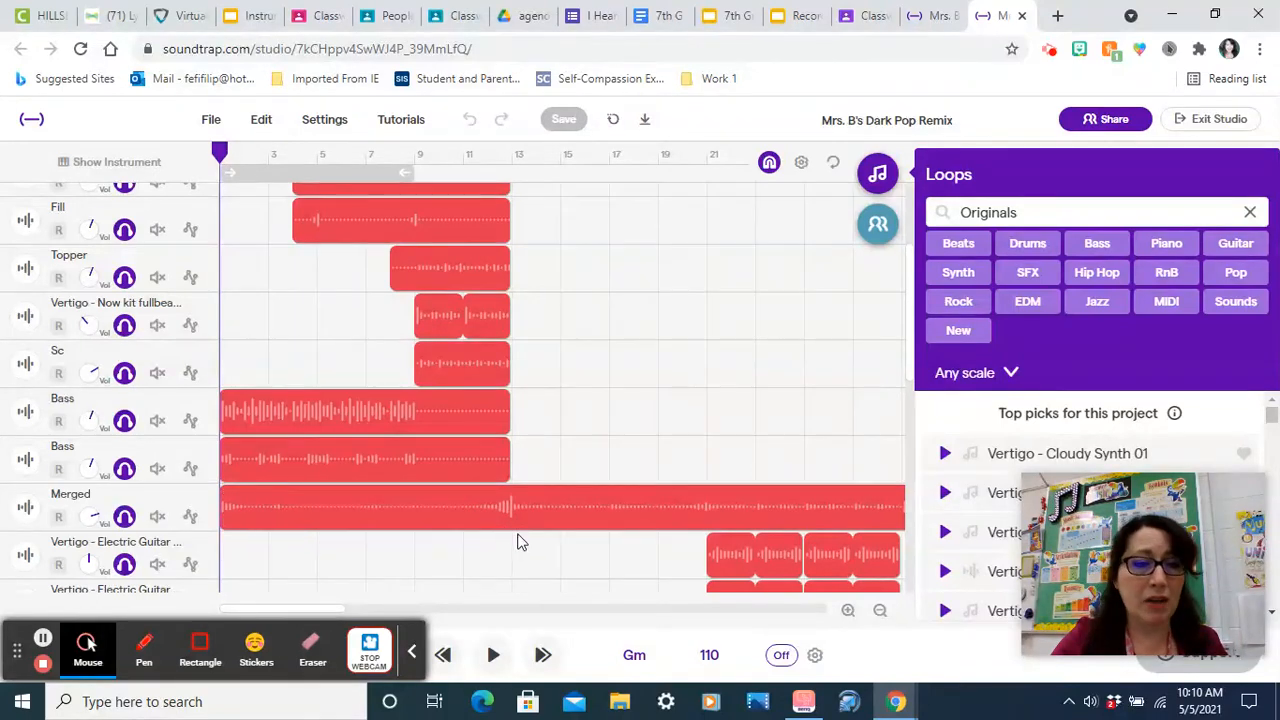
scroll(517, 542, "down", 5)
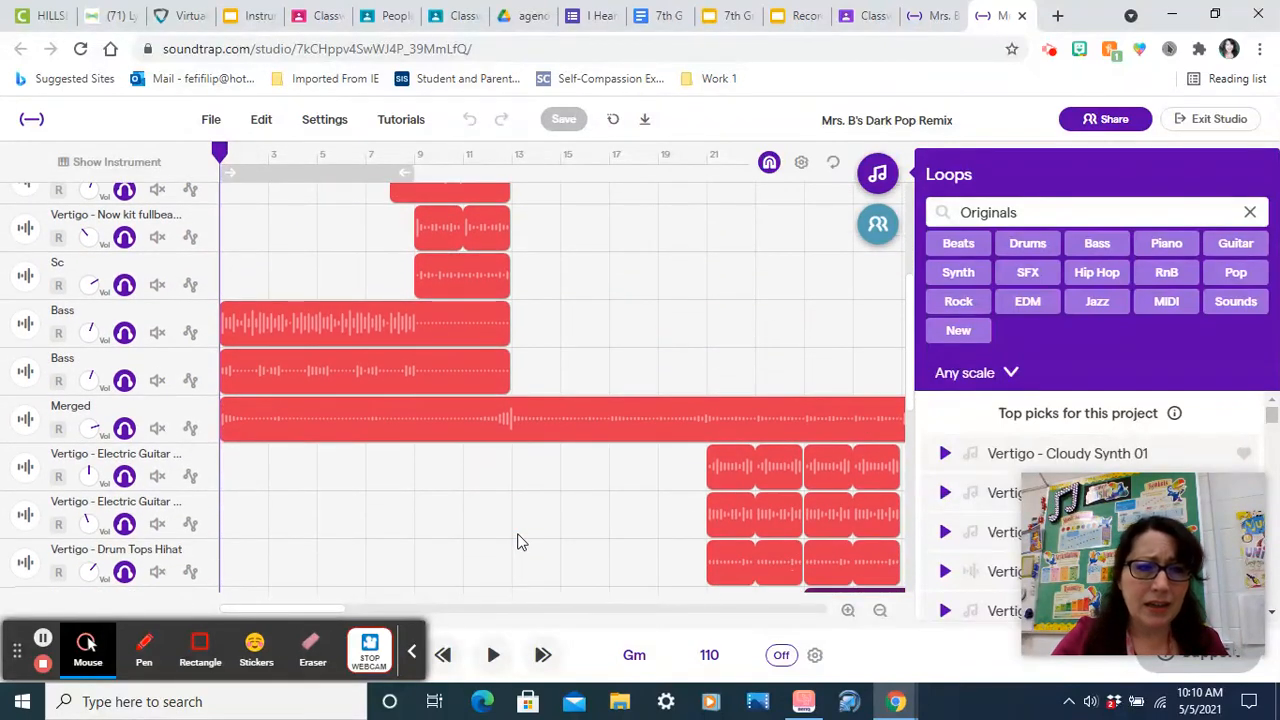
scroll(517, 542, "down", 3)
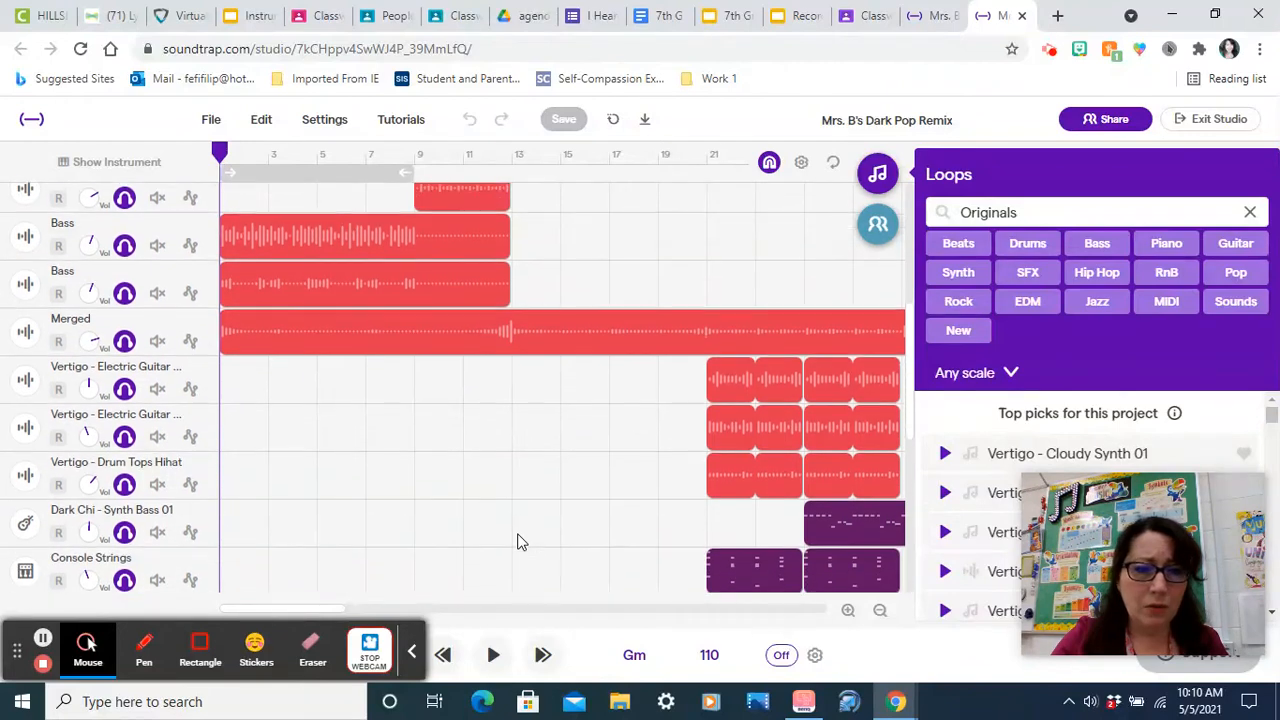
scroll(517, 542, "down", 1)
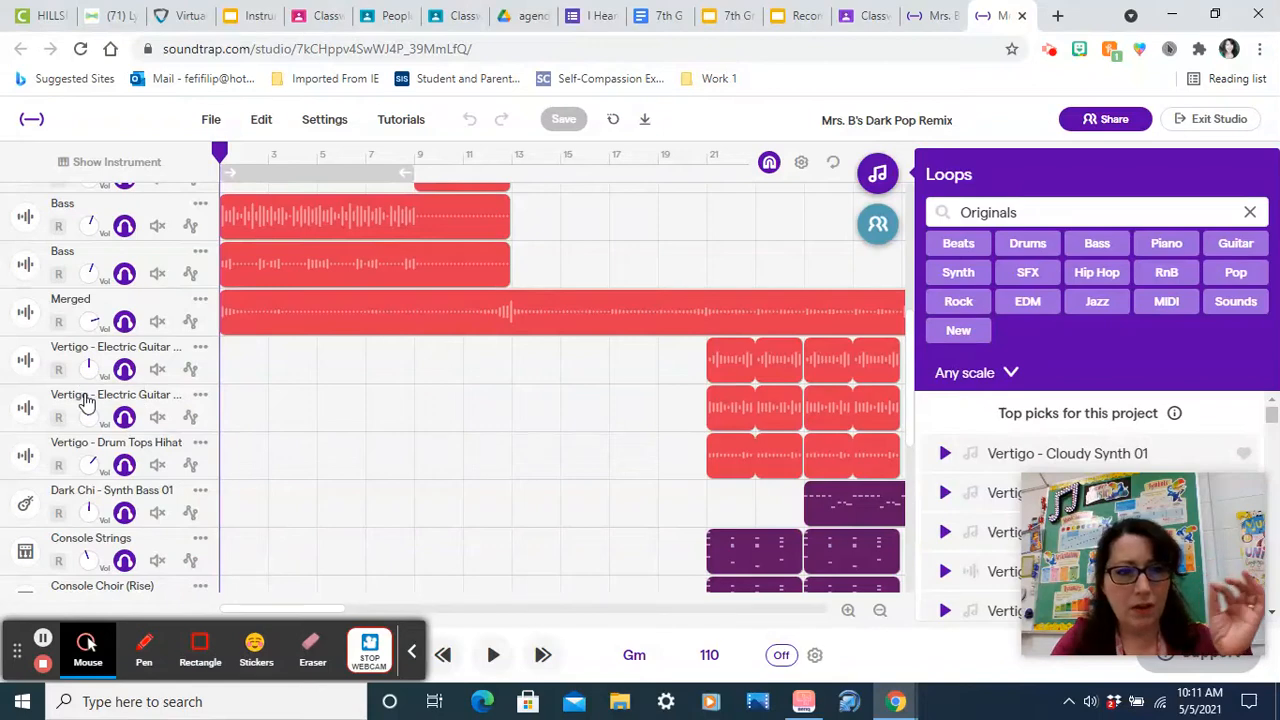
scroll(197, 490, "down", 1)
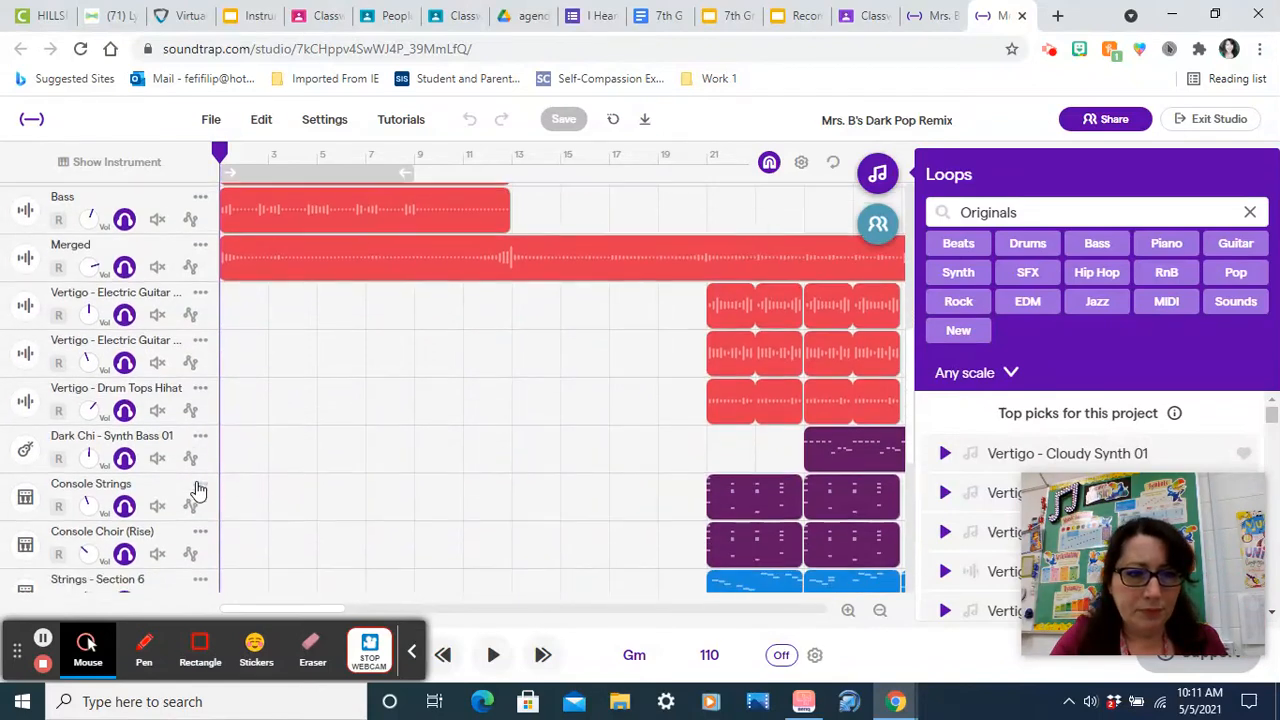
scroll(197, 490, "down", 3)
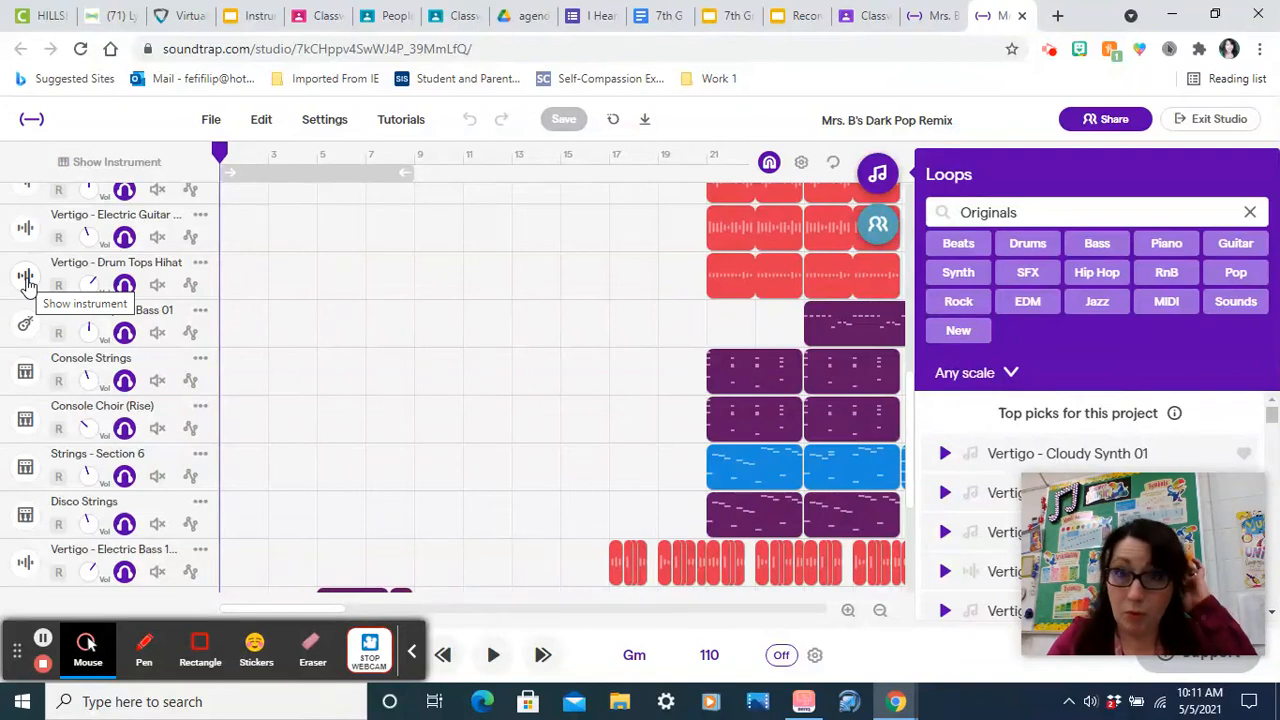
Try neighbouring synth presets such as Disco Strings Full on the Disco Strings track and restore its original preset
left_click(27, 518)
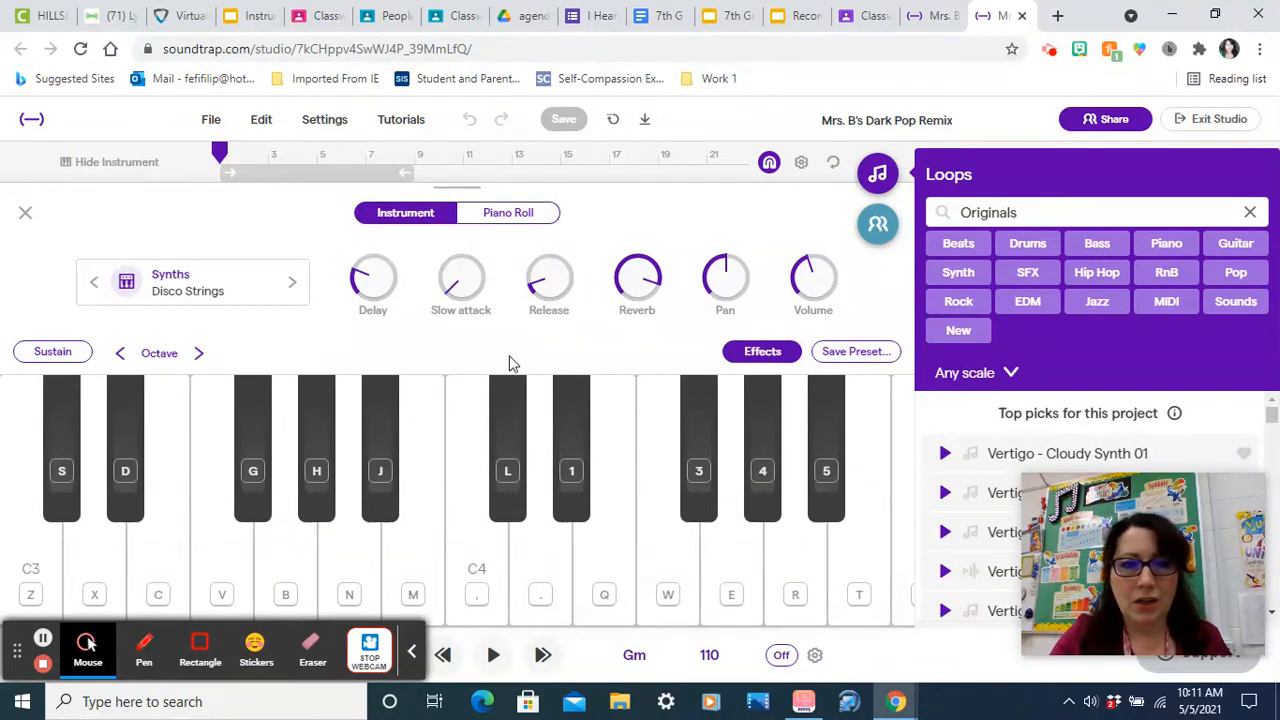
left_click(296, 285)
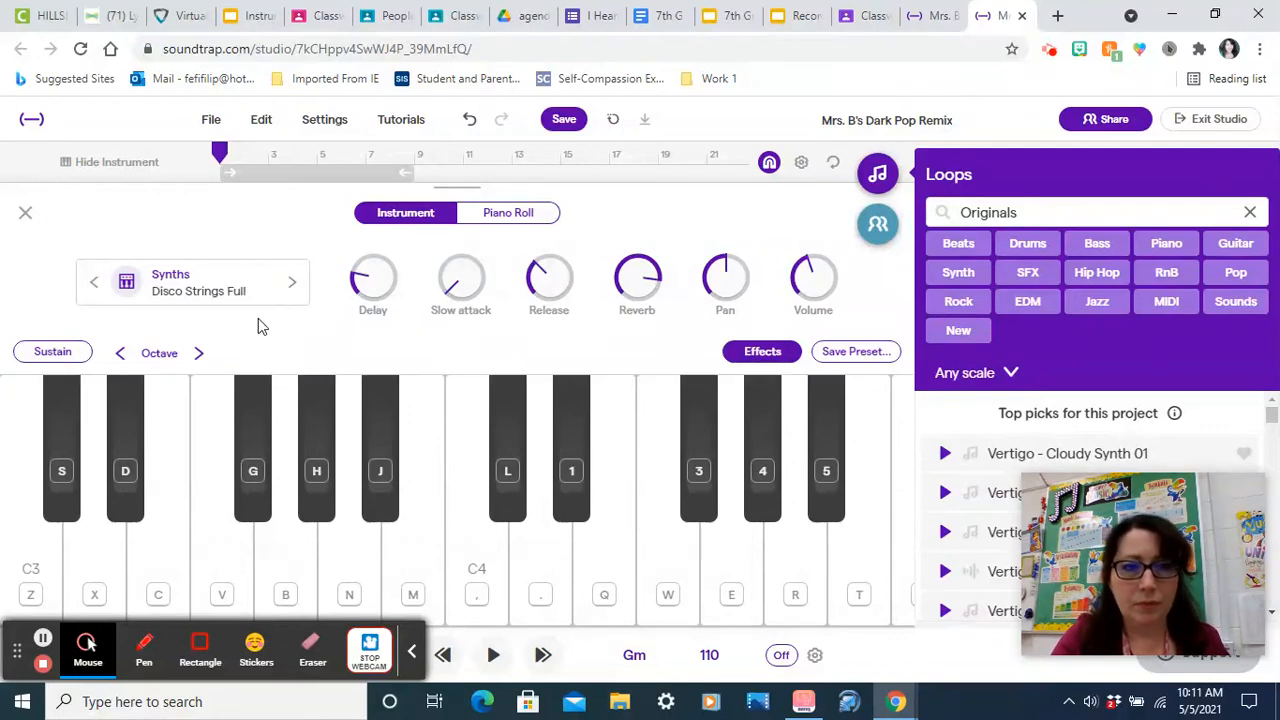
left_click(293, 284)
left_click(94, 287)
left_click(94, 287)
left_click(25, 213)
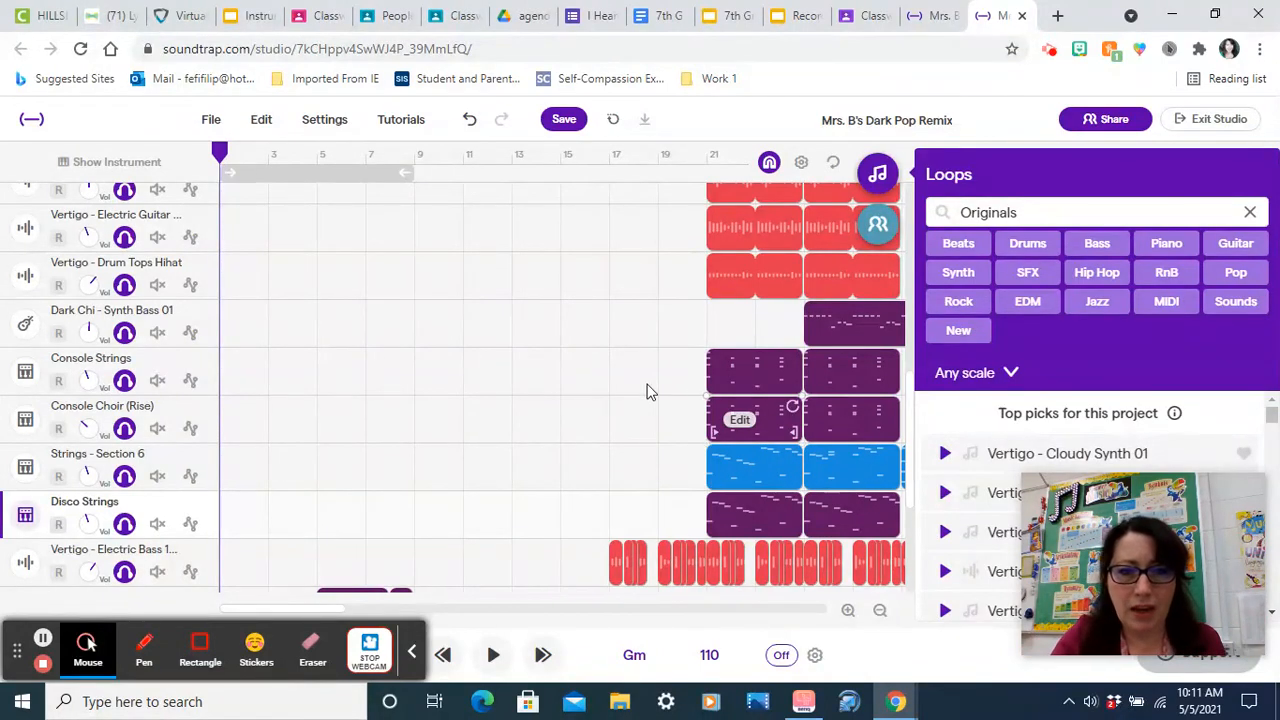
View the instrument categories for a new track below Long Toms and dismiss them without adding a track
scroll(527, 473, "down", 1)
scroll(527, 470, "down", 3)
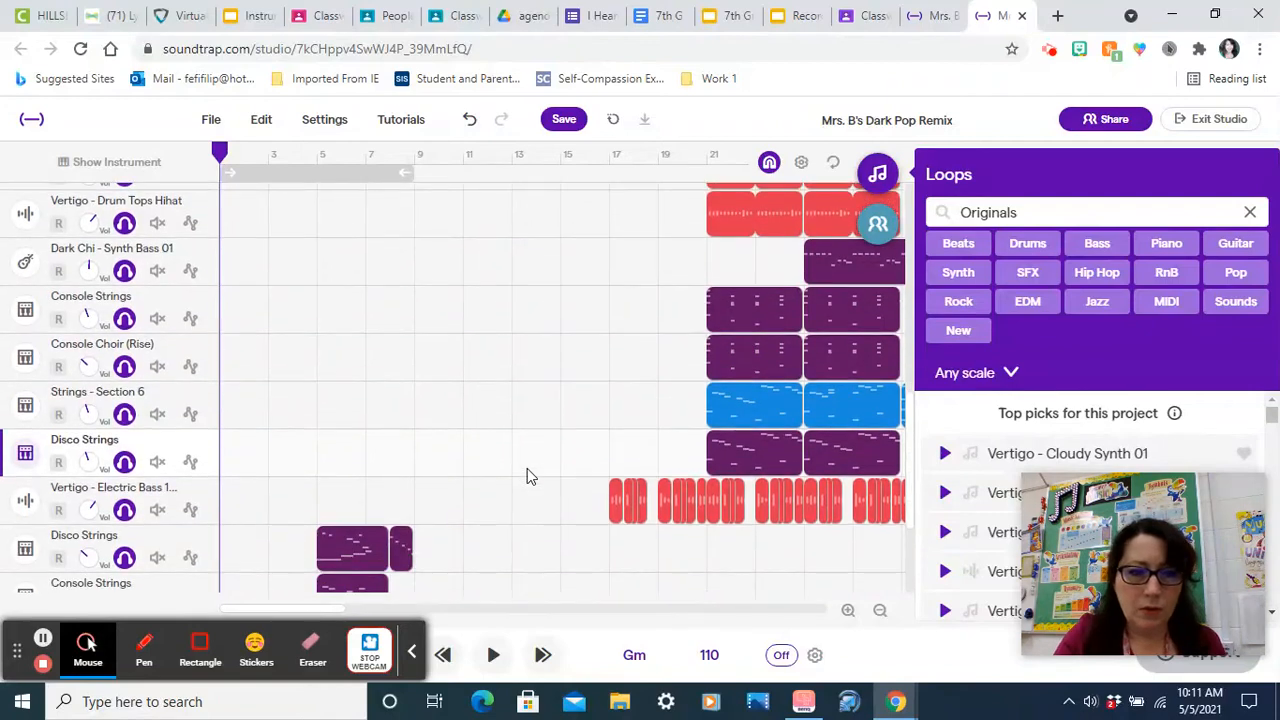
scroll(527, 476, "down", 1)
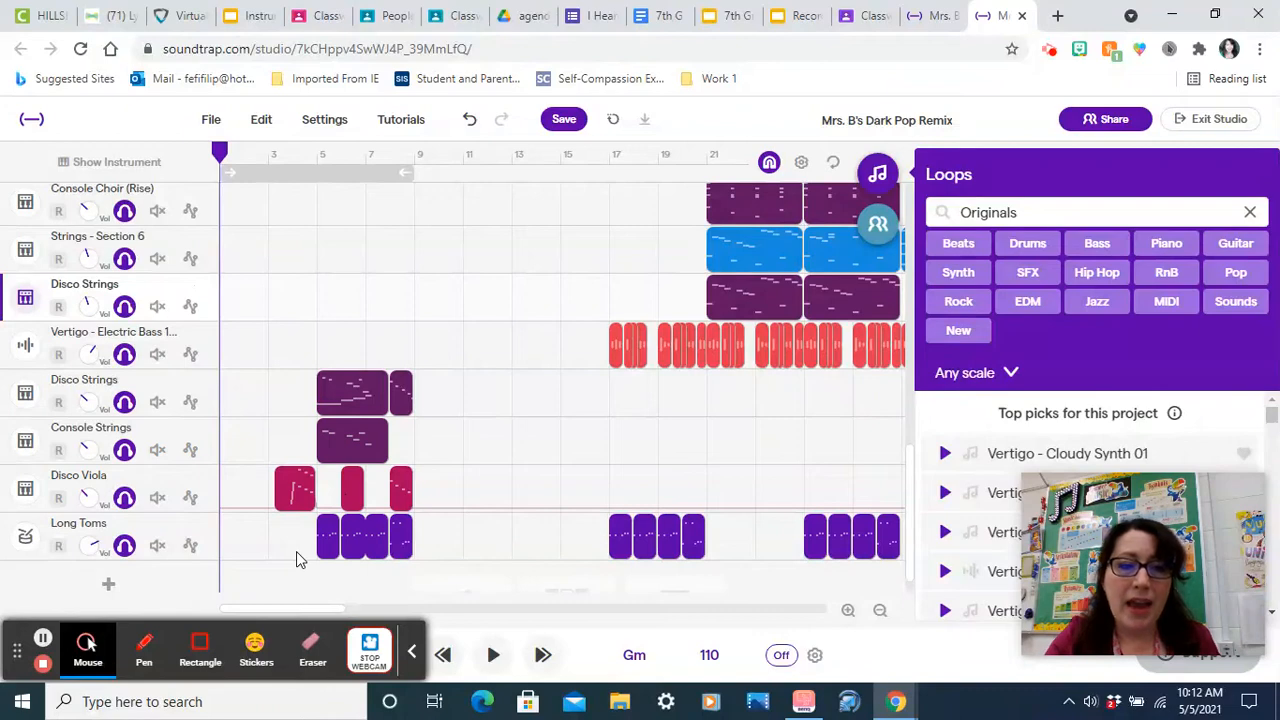
scroll(296, 551, "down", 1)
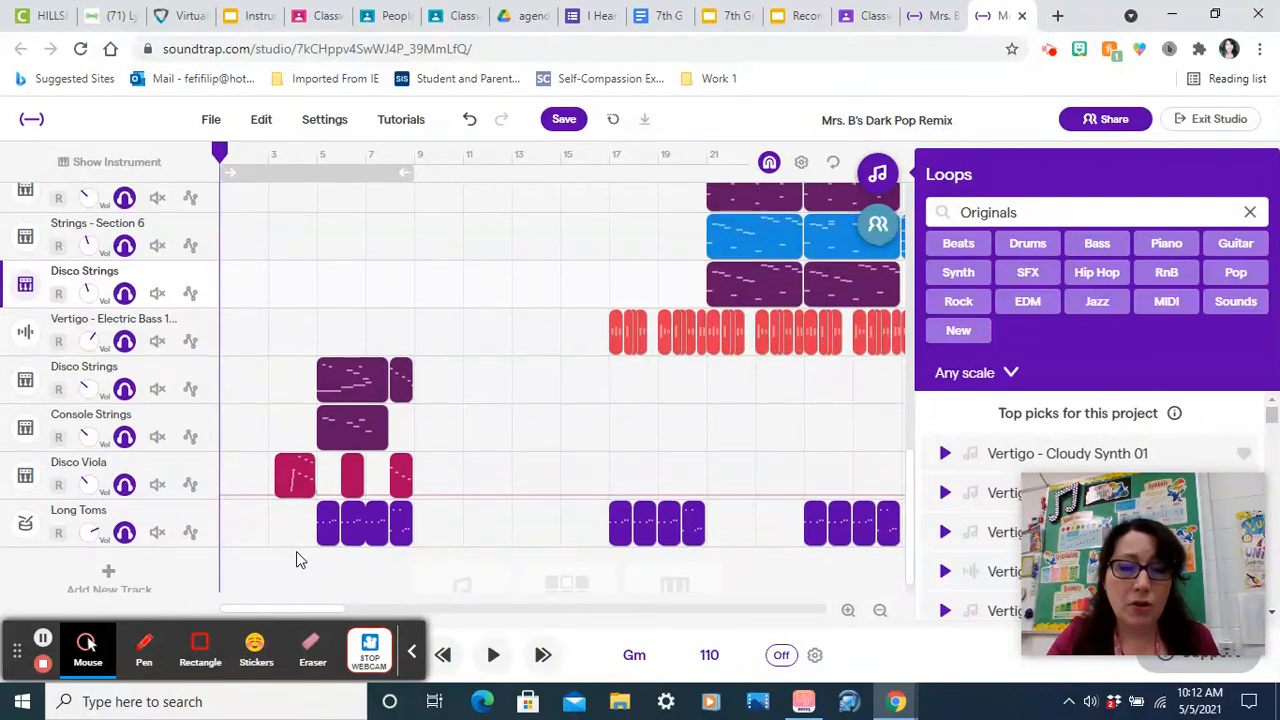
left_click(108, 577)
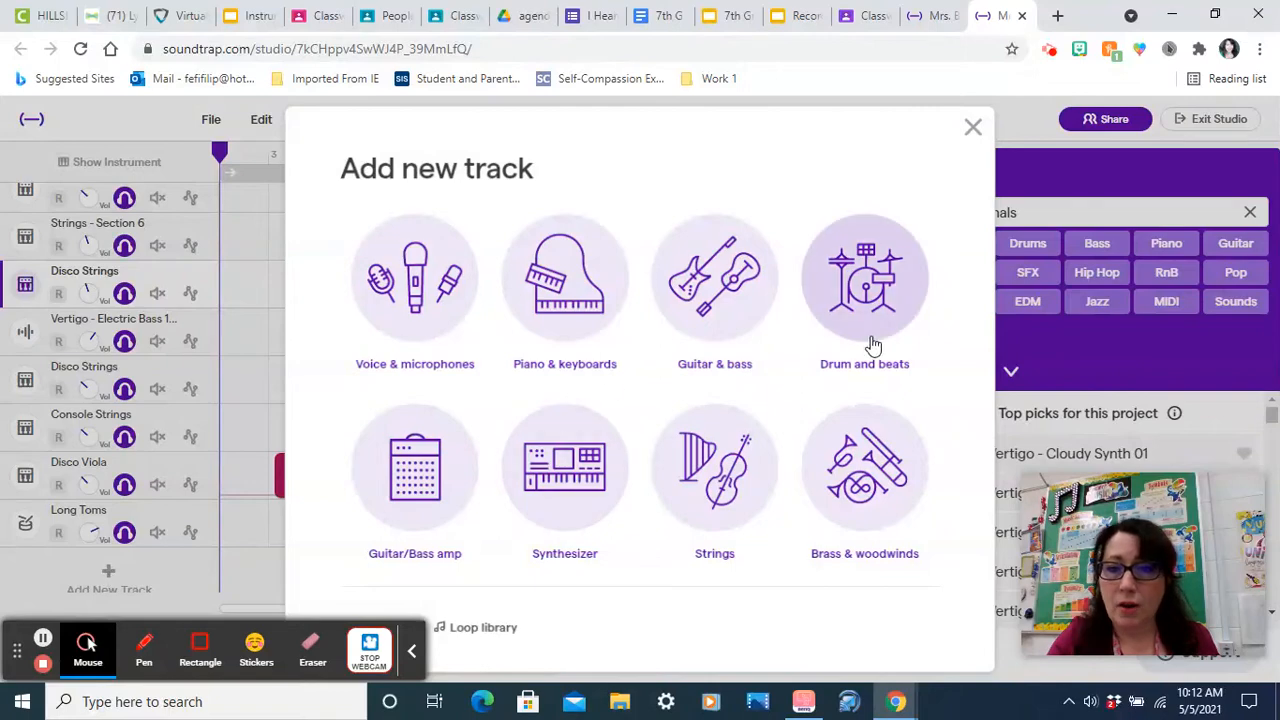
left_click(974, 129)
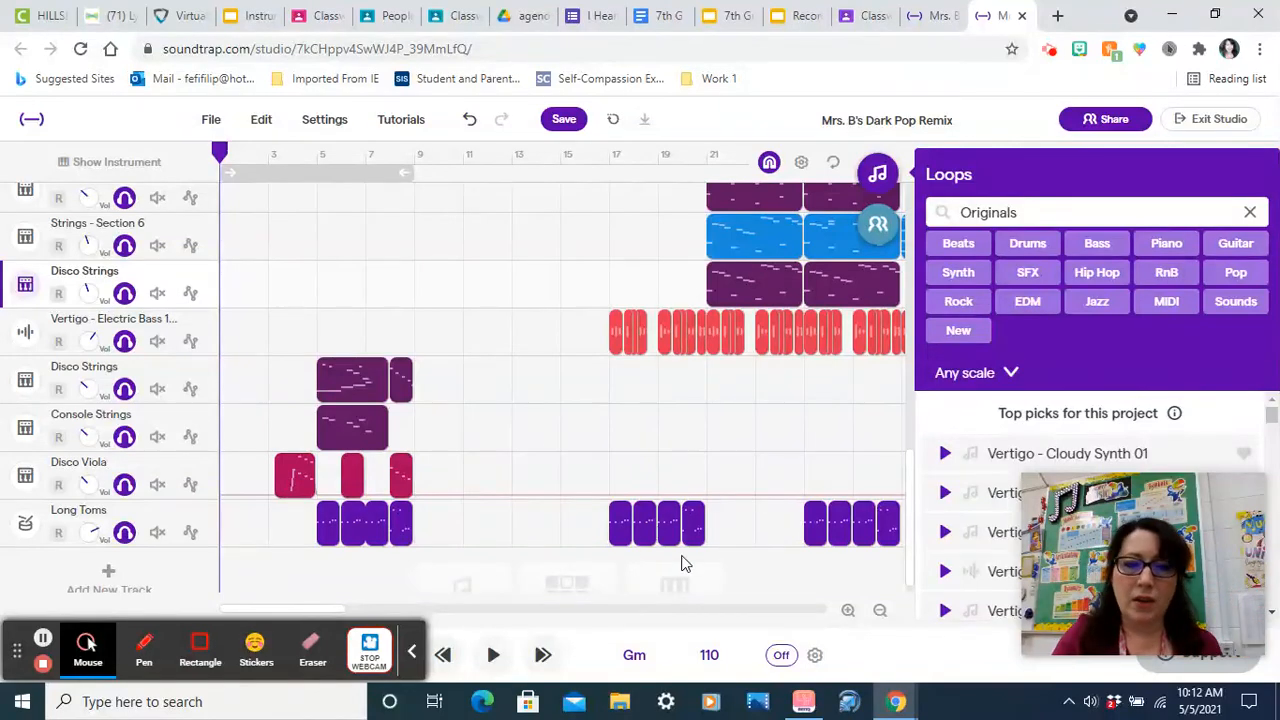
Examine where the clips end on the strings, bass, guitar and merged tracks after bar 15
scroll(681, 564, "right", 6)
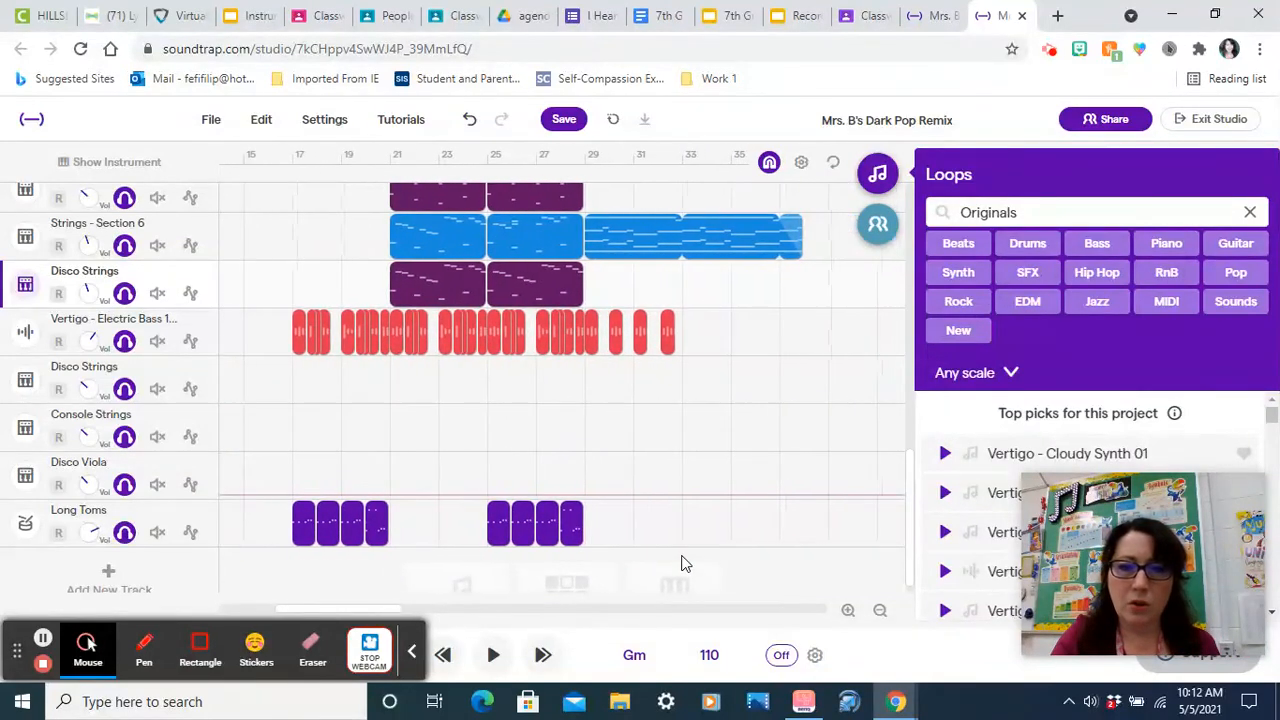
scroll(651, 517, "right", 1)
scroll(654, 503, "up", 2)
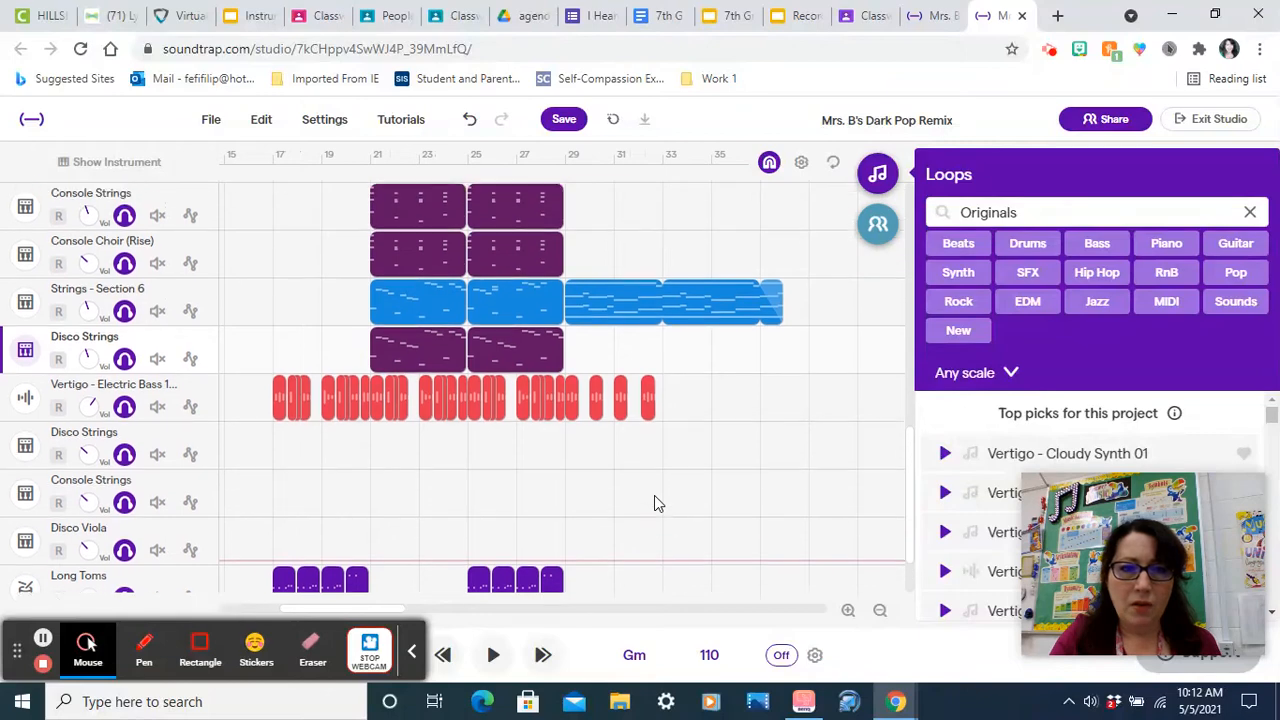
scroll(654, 503, "up", 2)
mouse_move(585, 345)
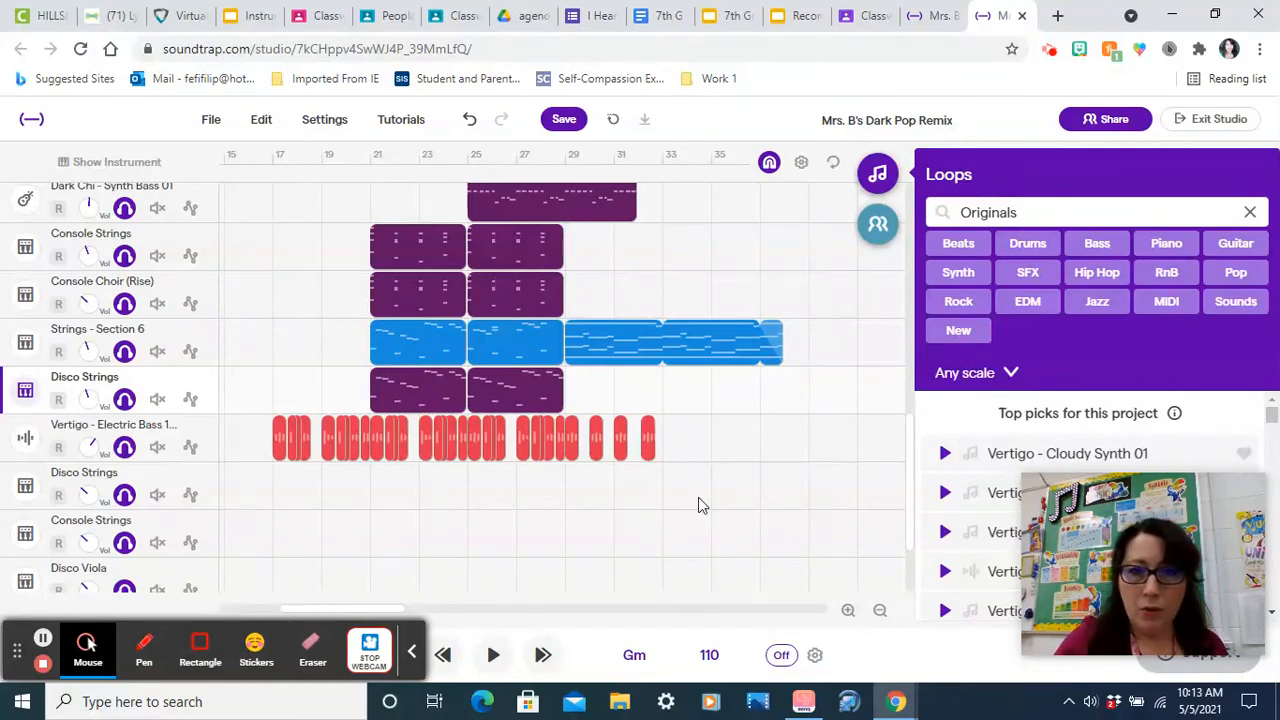
scroll(691, 337, "up", 4)
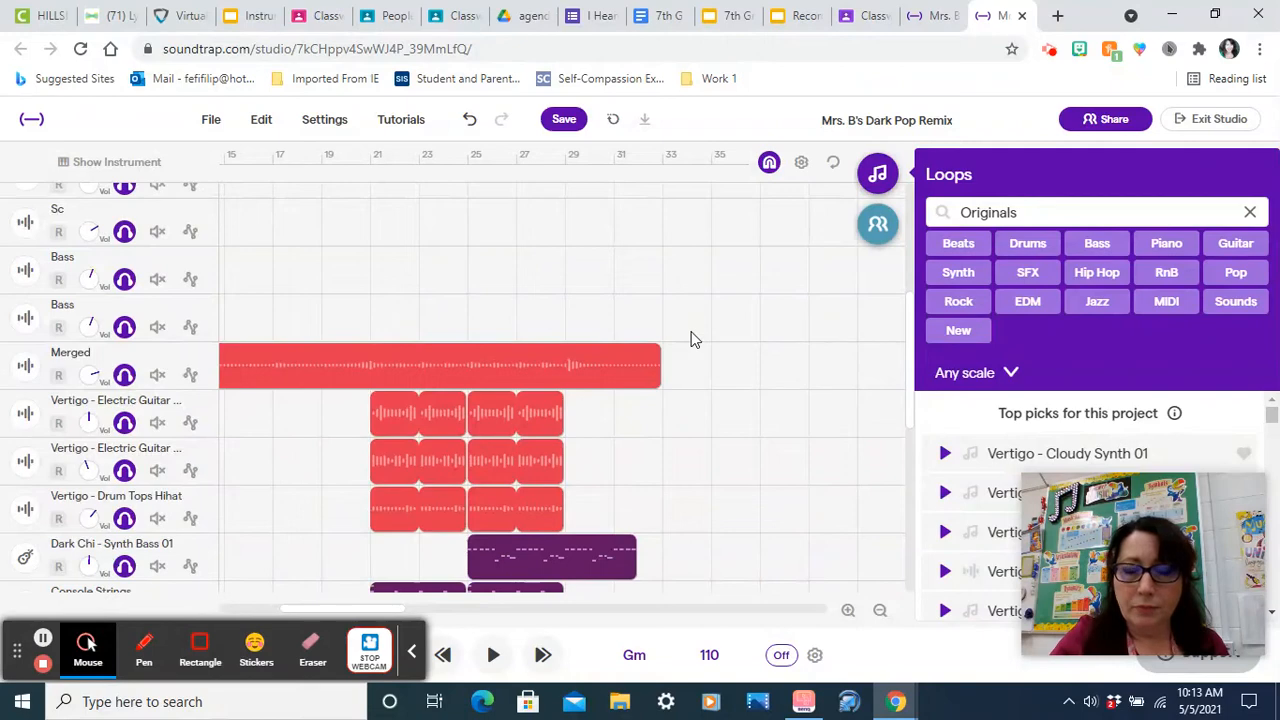
scroll(691, 339, "up", 1)
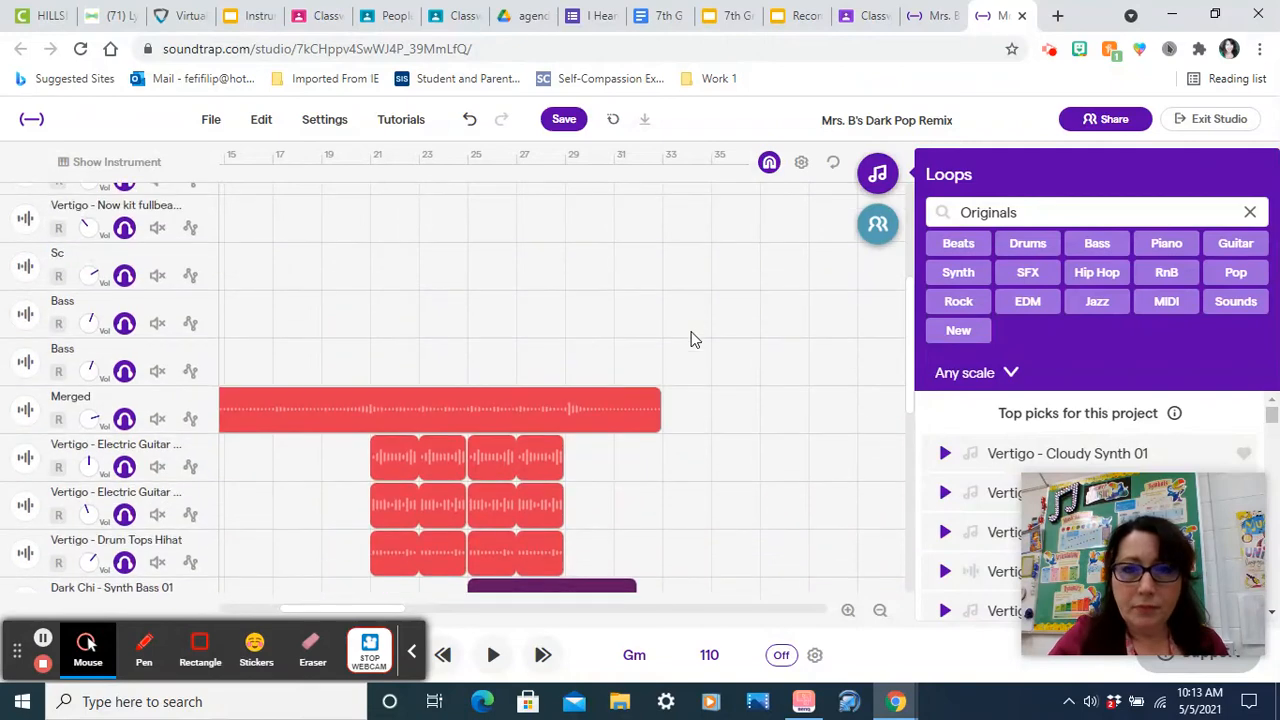
Save the Dark Pop Remix project
left_click(578, 127)
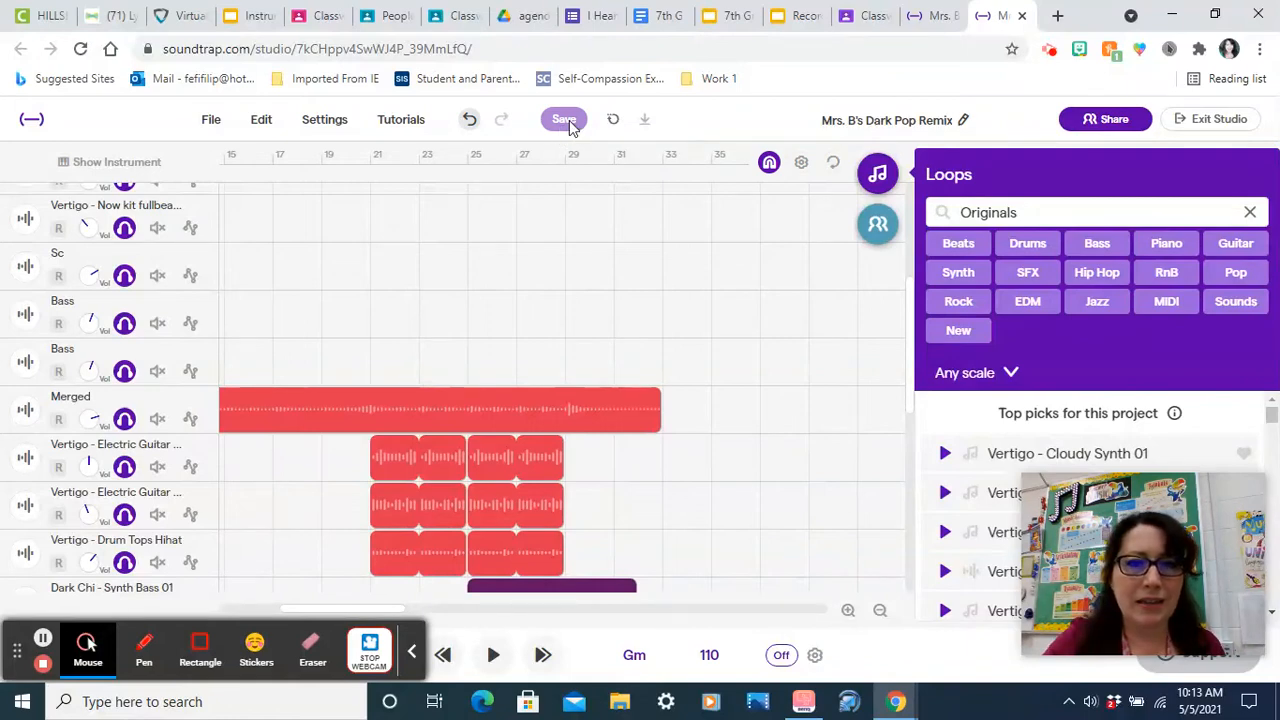
left_click(568, 125)
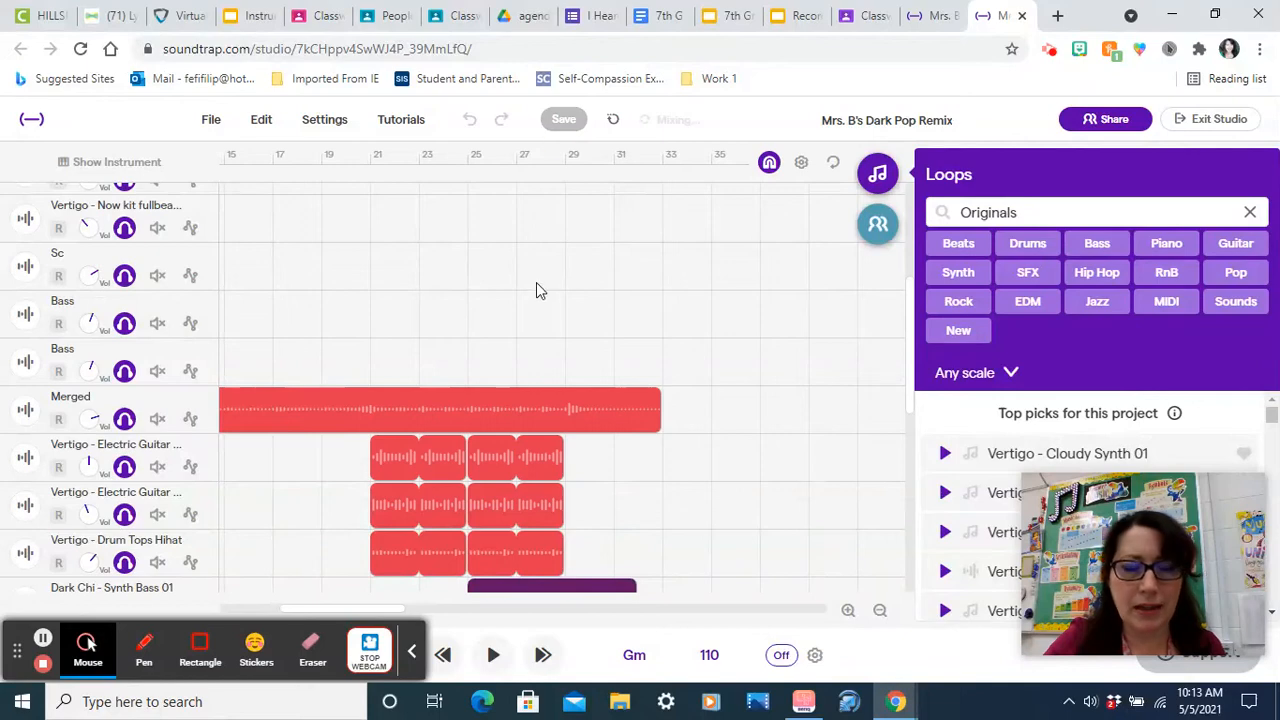
Place the playhead at bar 27 on the lower Bass track and return to the first tracks
scroll(514, 340, "down", 1)
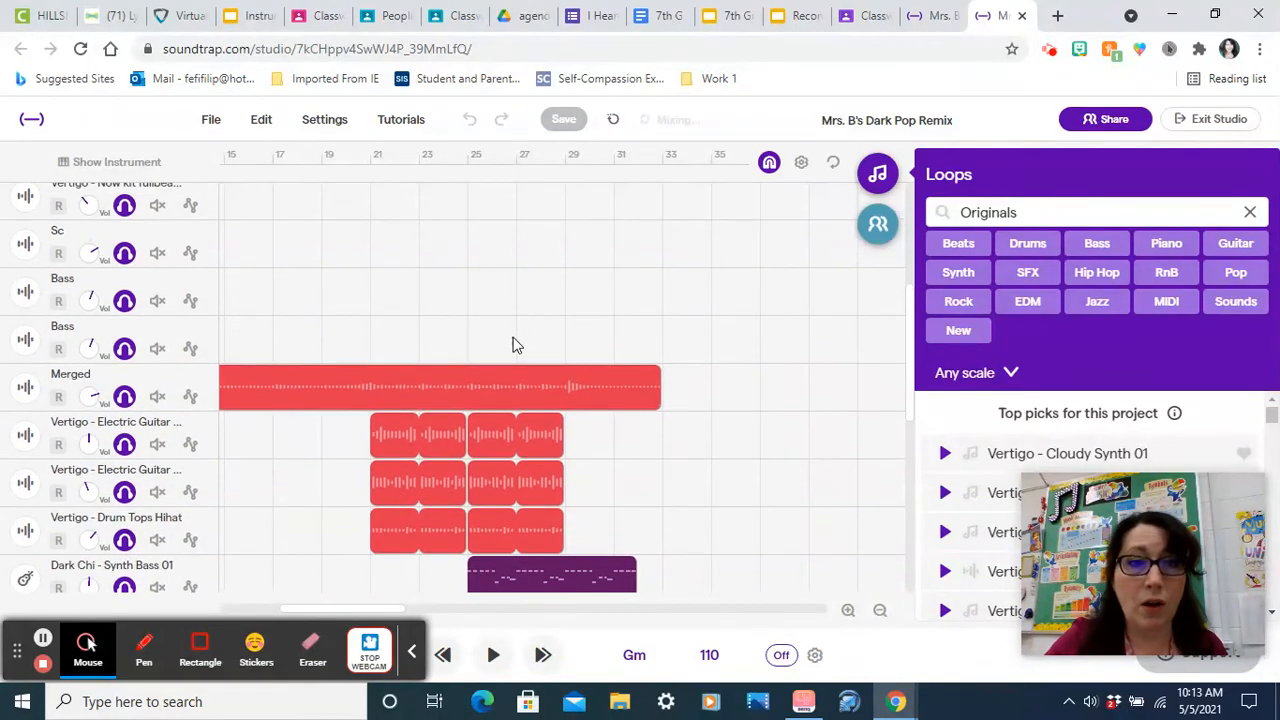
left_click(513, 344)
scroll(507, 363, "up", 6)
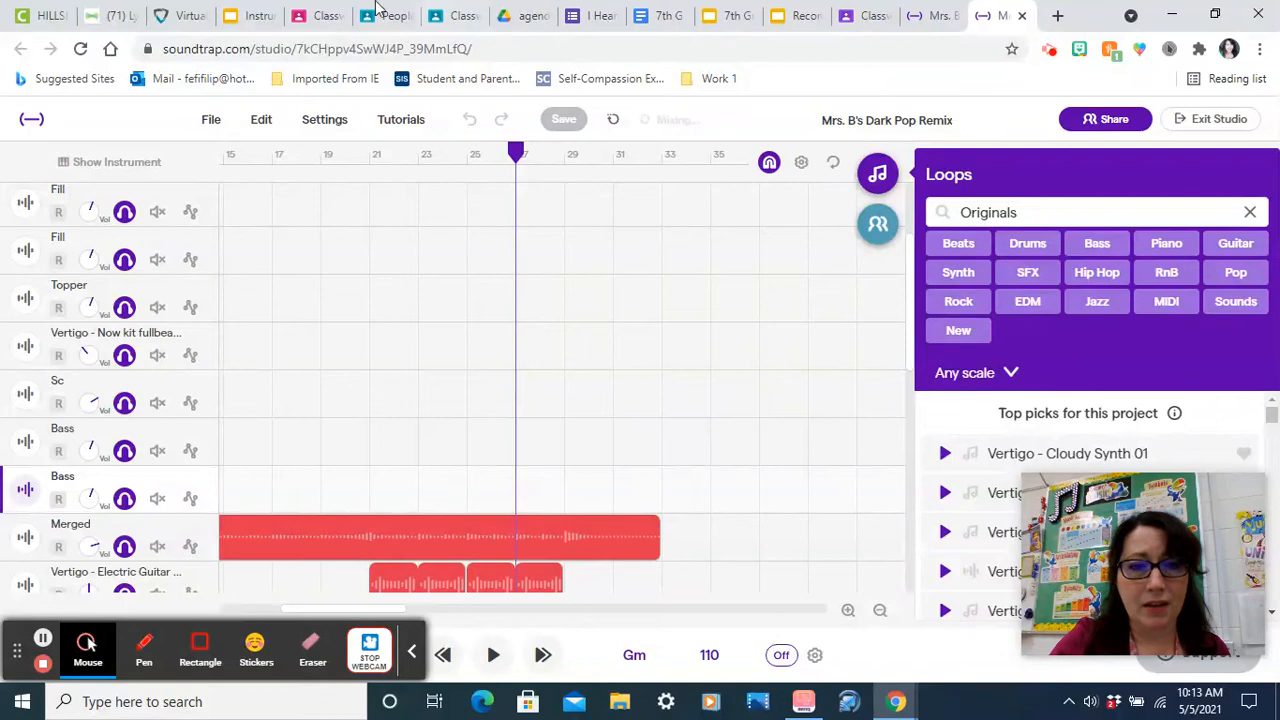
scroll(311, 374, "up", 3)
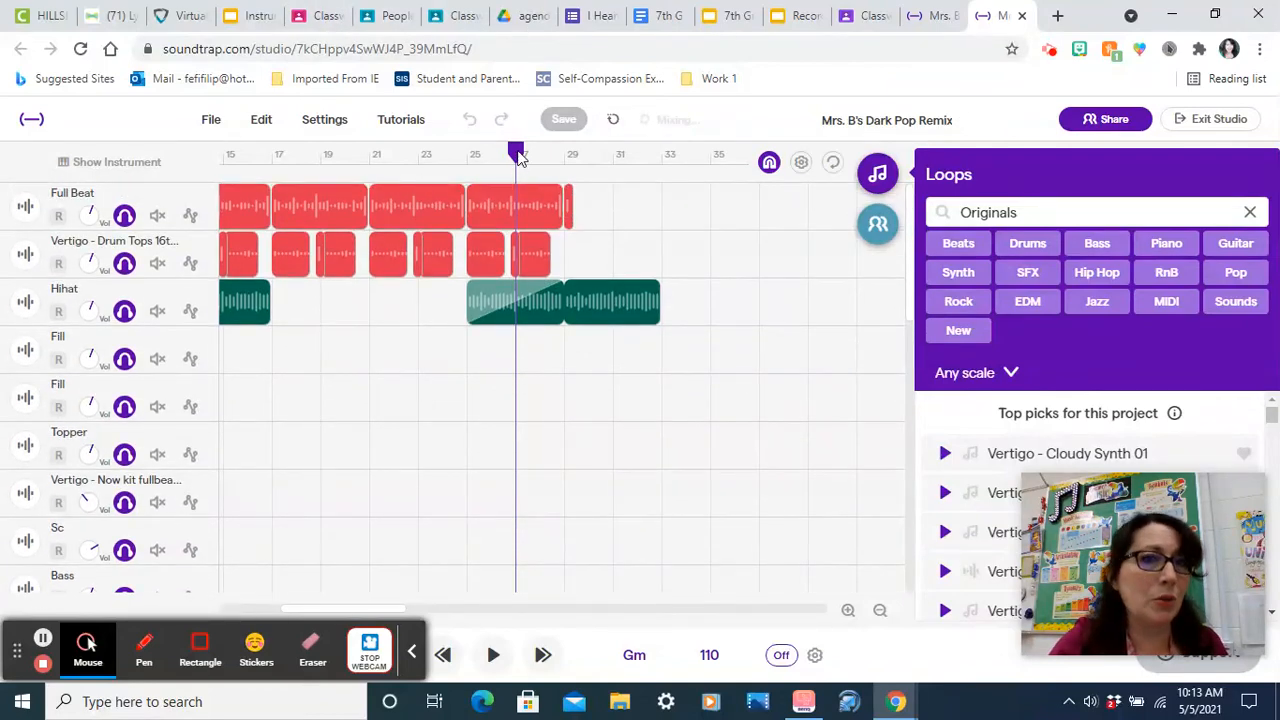
Return the playhead to the start of the timeline and play the Dark Pop Remix from the beginning
left_click_drag(518, 156, 210, 185)
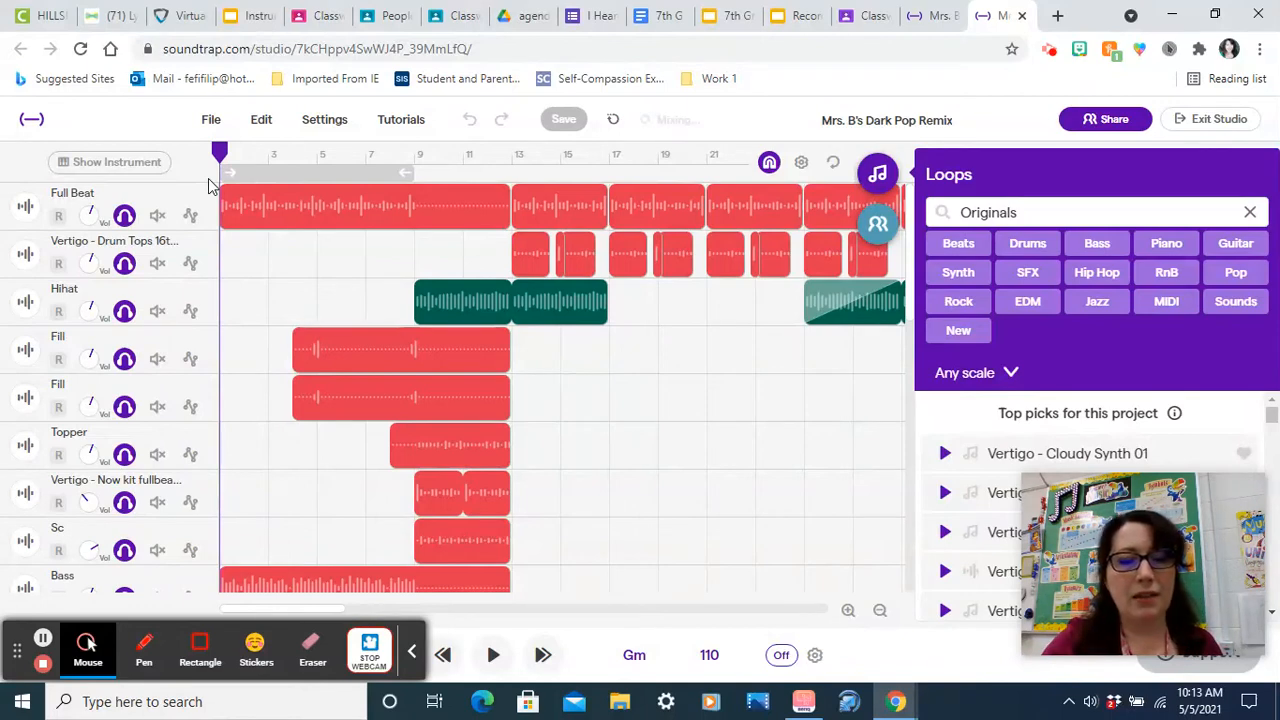
left_click(493, 657)
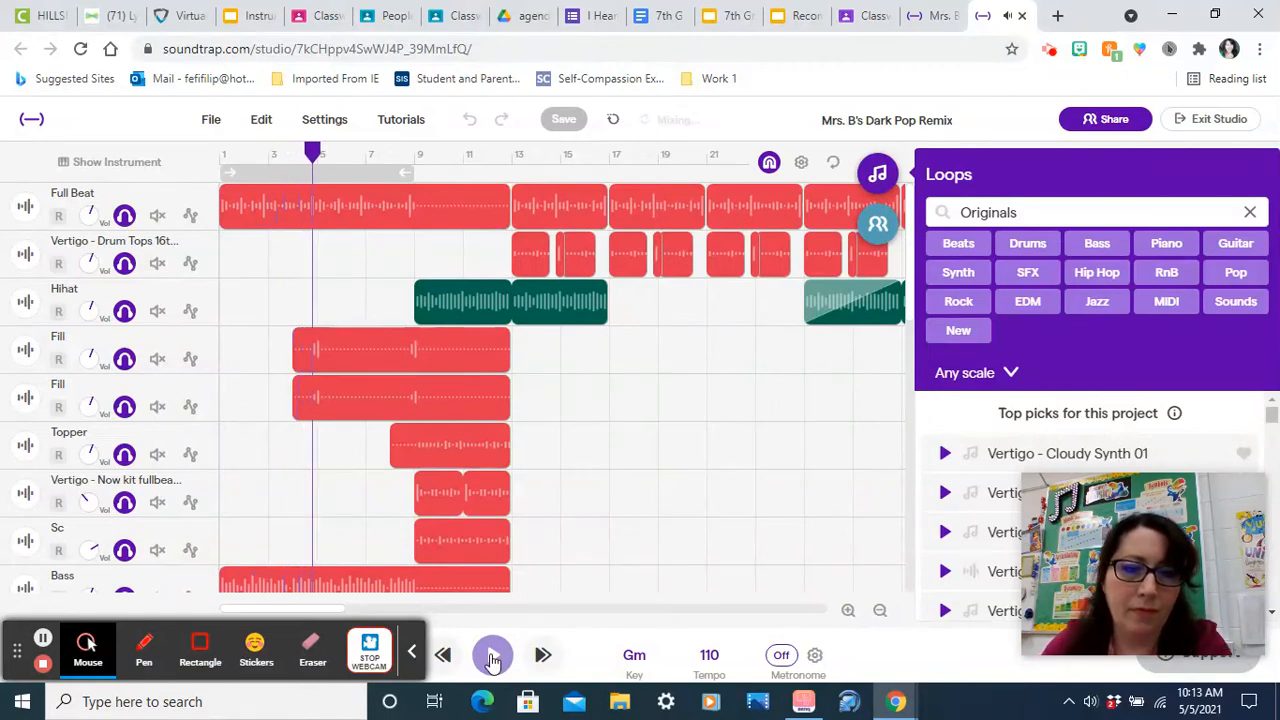
left_click(493, 655)
Follow the playback through the opening clips of every track down to Long Toms, and return to the first tracks
scroll(597, 598, "down", 1)
scroll(597, 593, "down", 6)
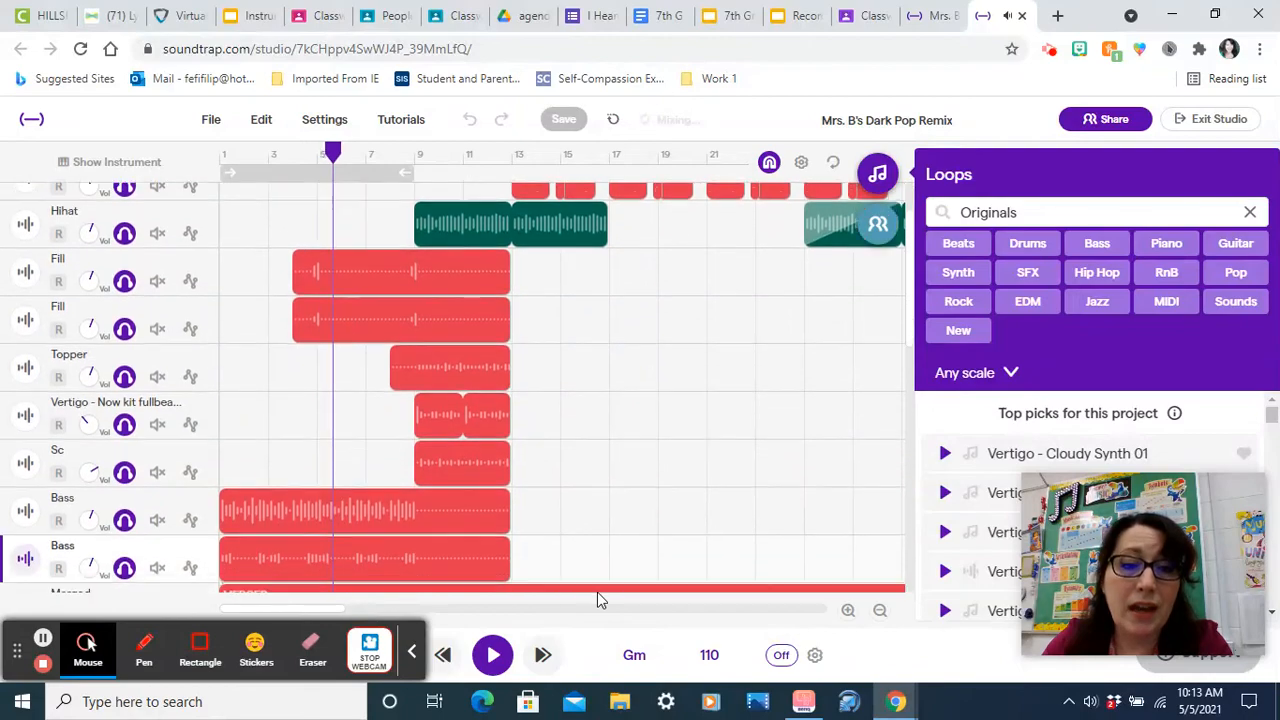
scroll(597, 597, "down", 8)
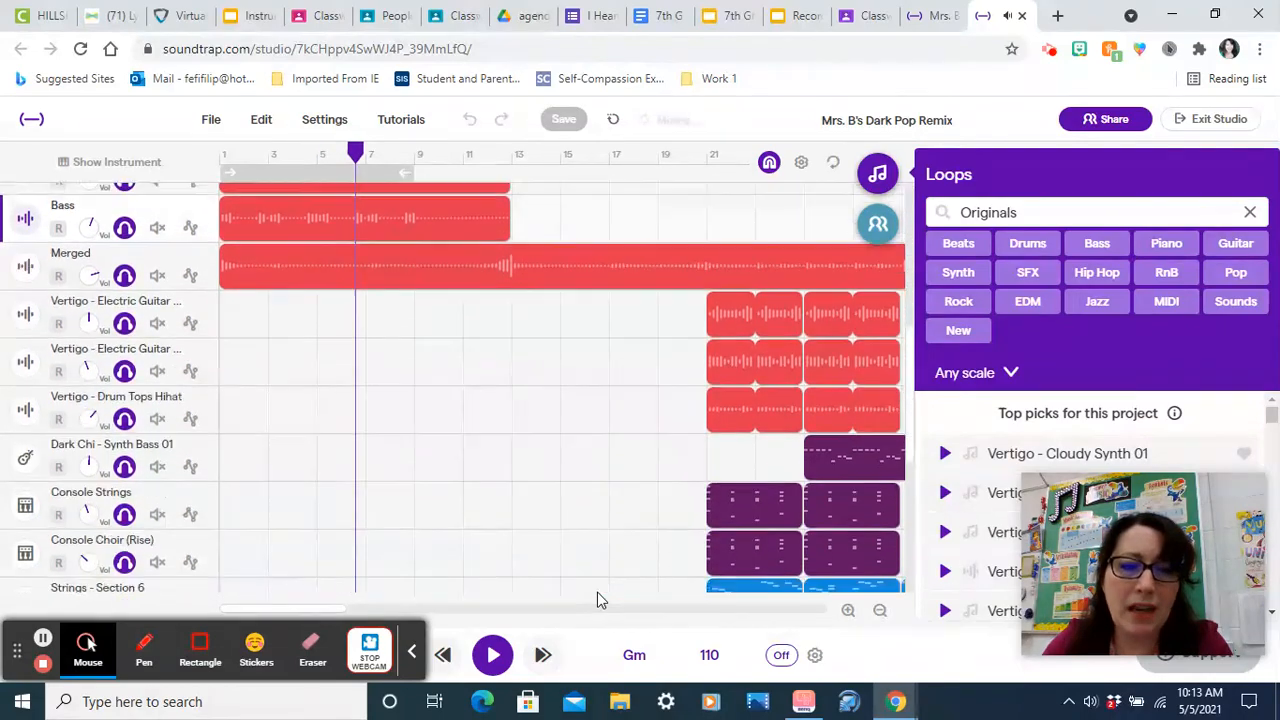
scroll(450, 517, "down", 5)
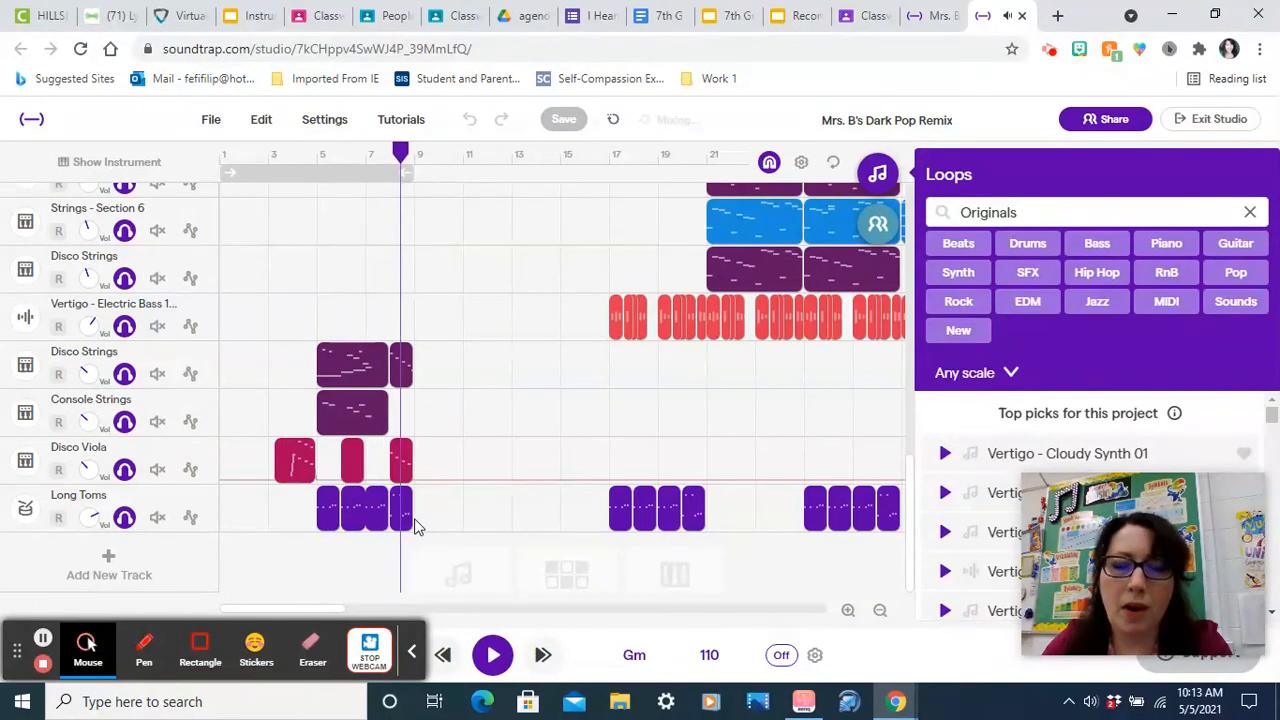
scroll(451, 477, "up", 15)
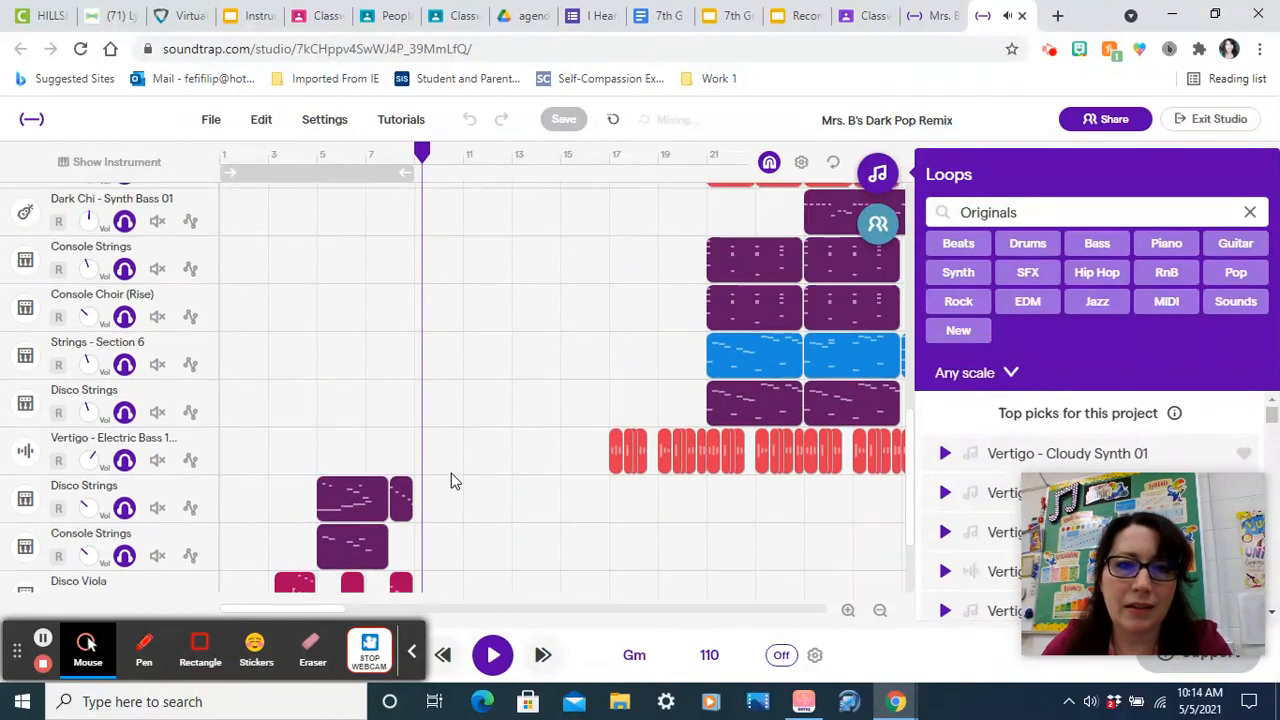
scroll(451, 473, "up", 5)
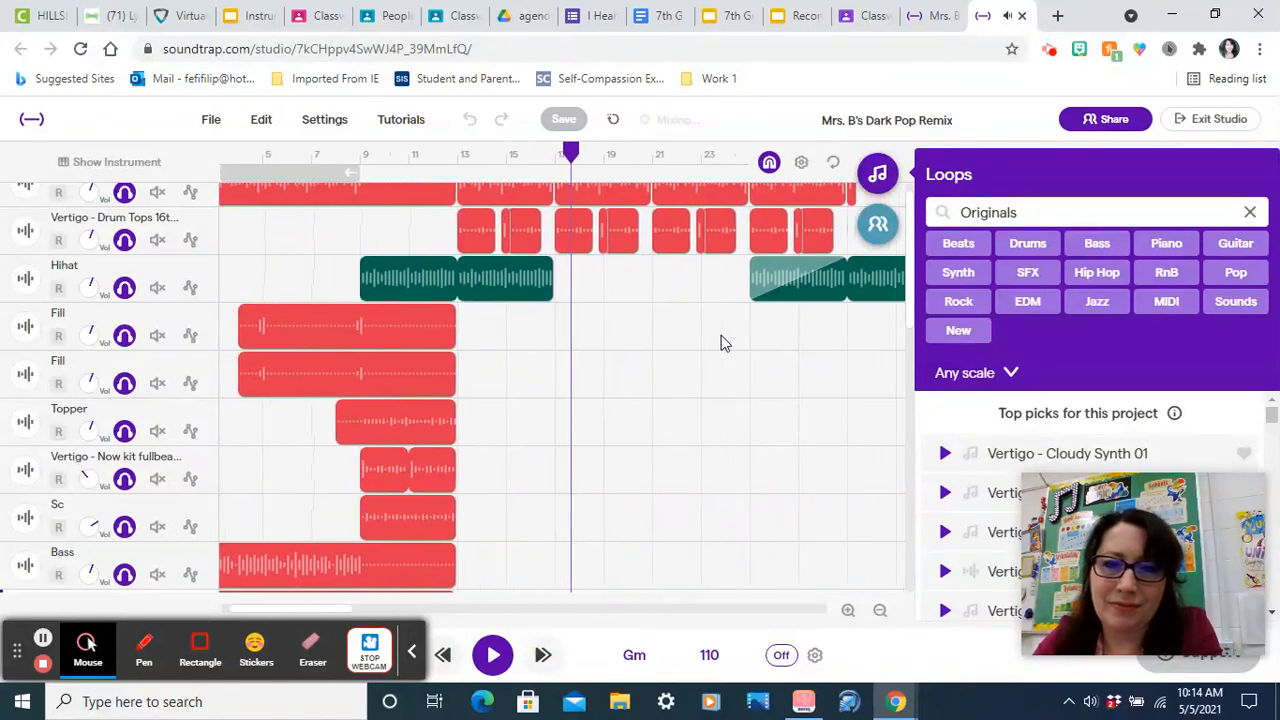
Follow the playback through the end of the remix, examining the last clips from Full Beat down to the strings and electric bass tracks
scroll(721, 335, "up", 1)
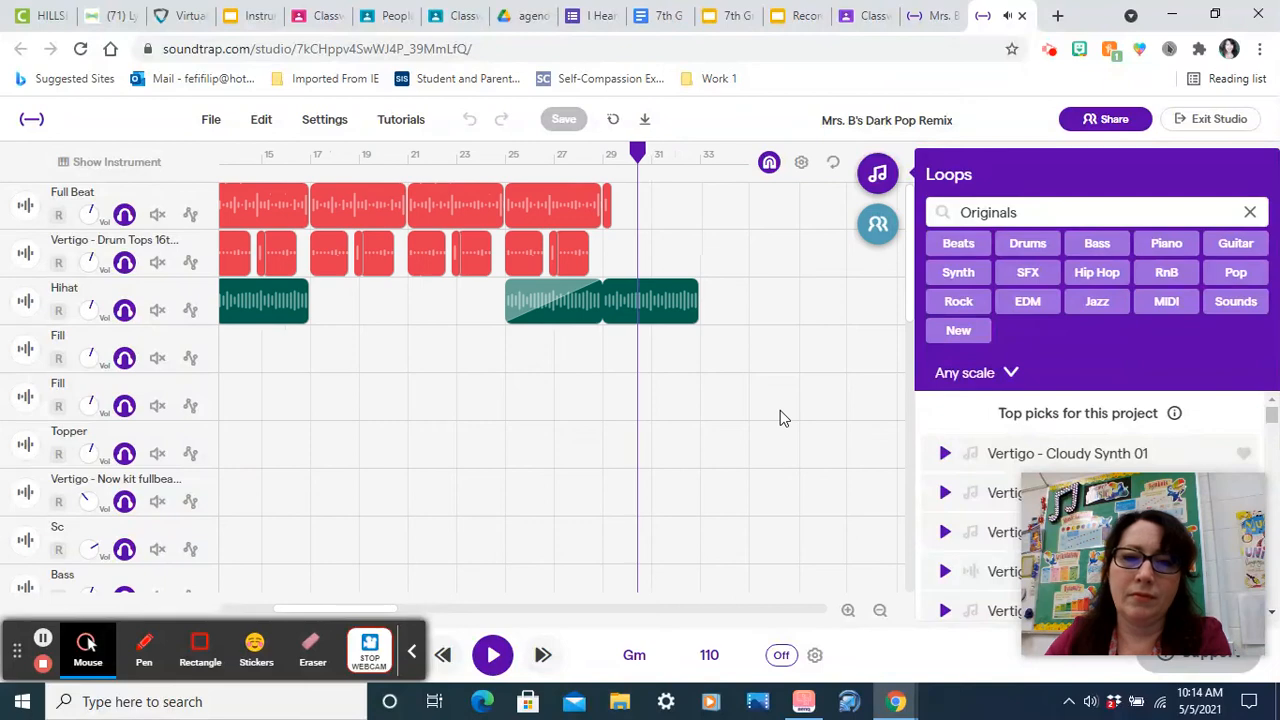
scroll(780, 411, "down", 3)
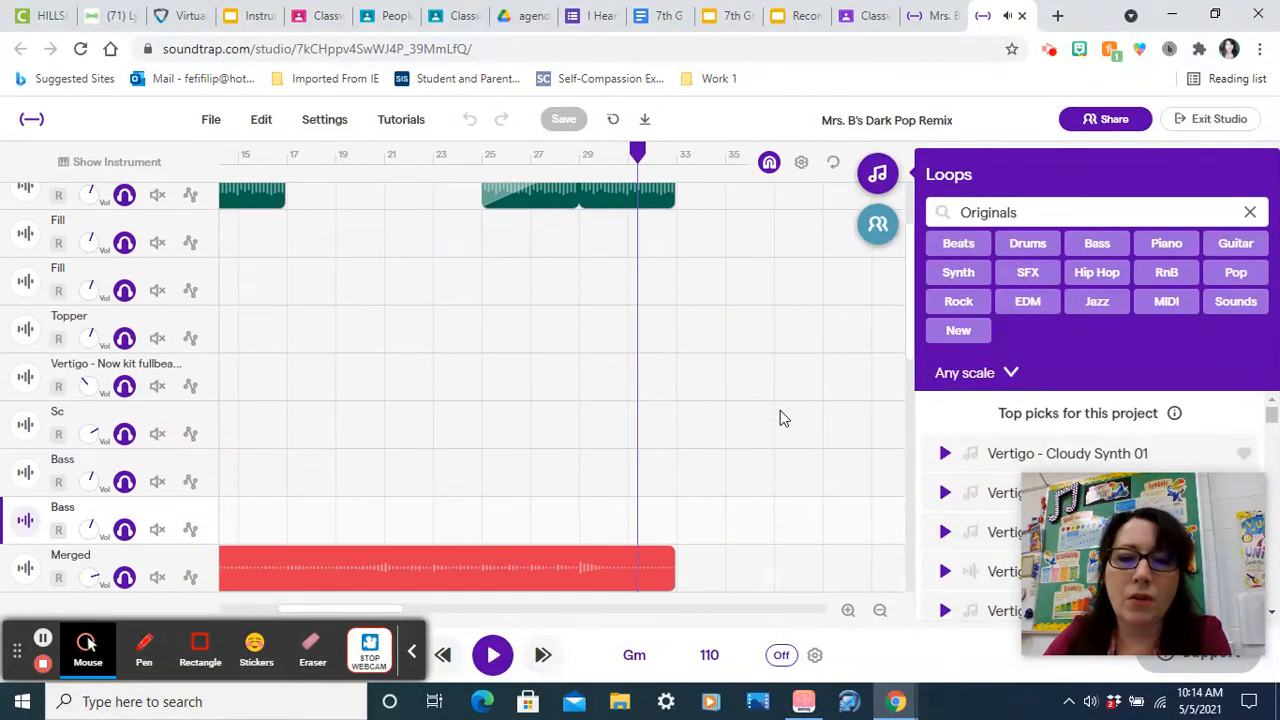
scroll(781, 416, "down", 4)
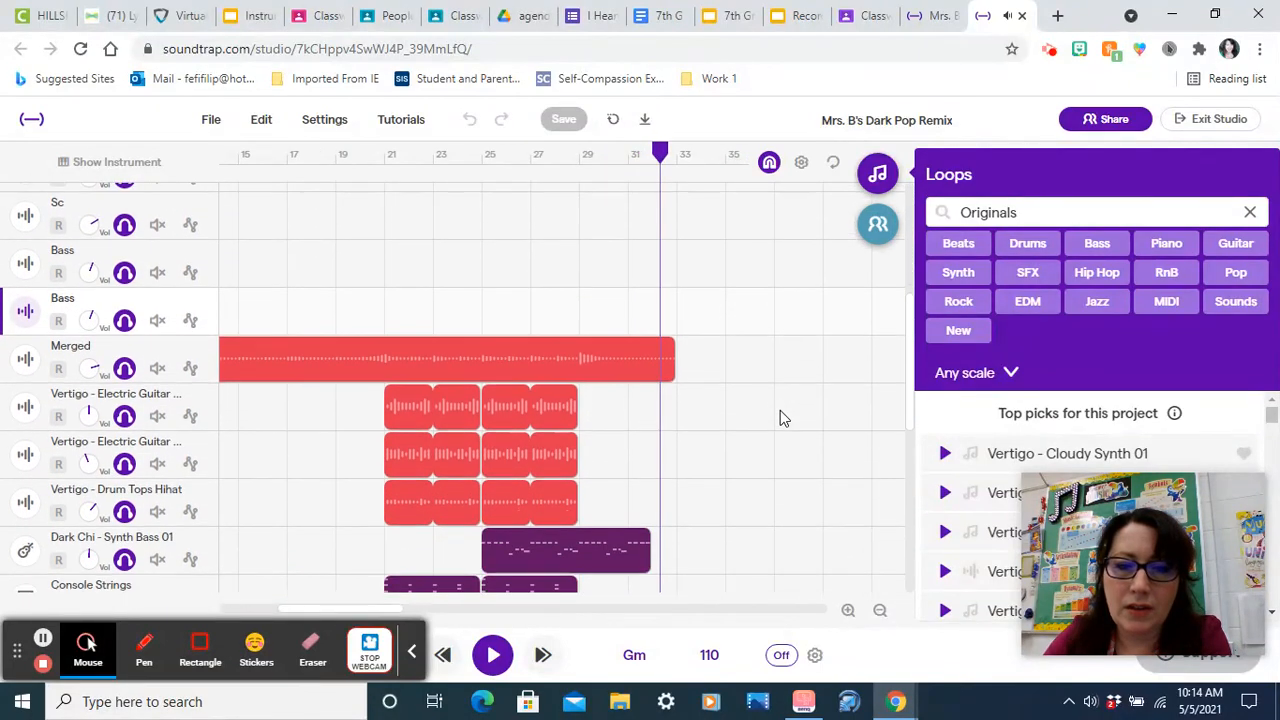
scroll(782, 418, "down", 2)
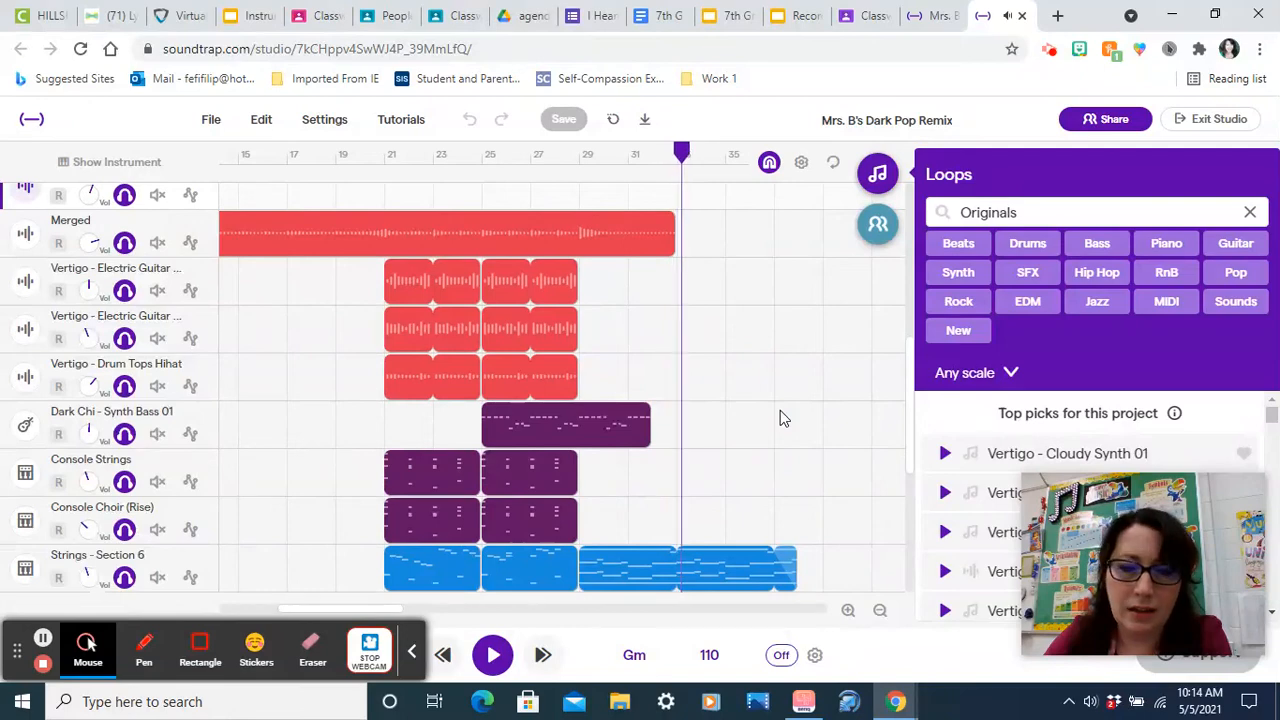
scroll(783, 418, "down", 1)
mouse_move(608, 540)
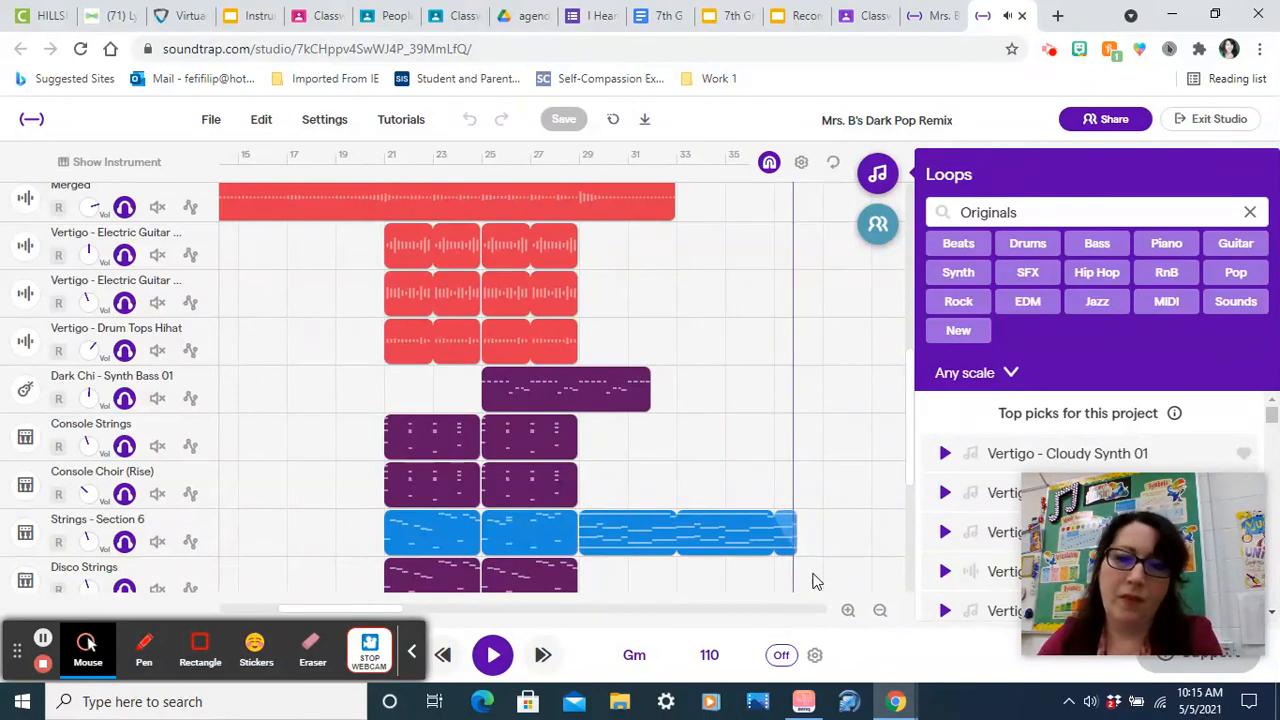
scroll(813, 581, "down", 4)
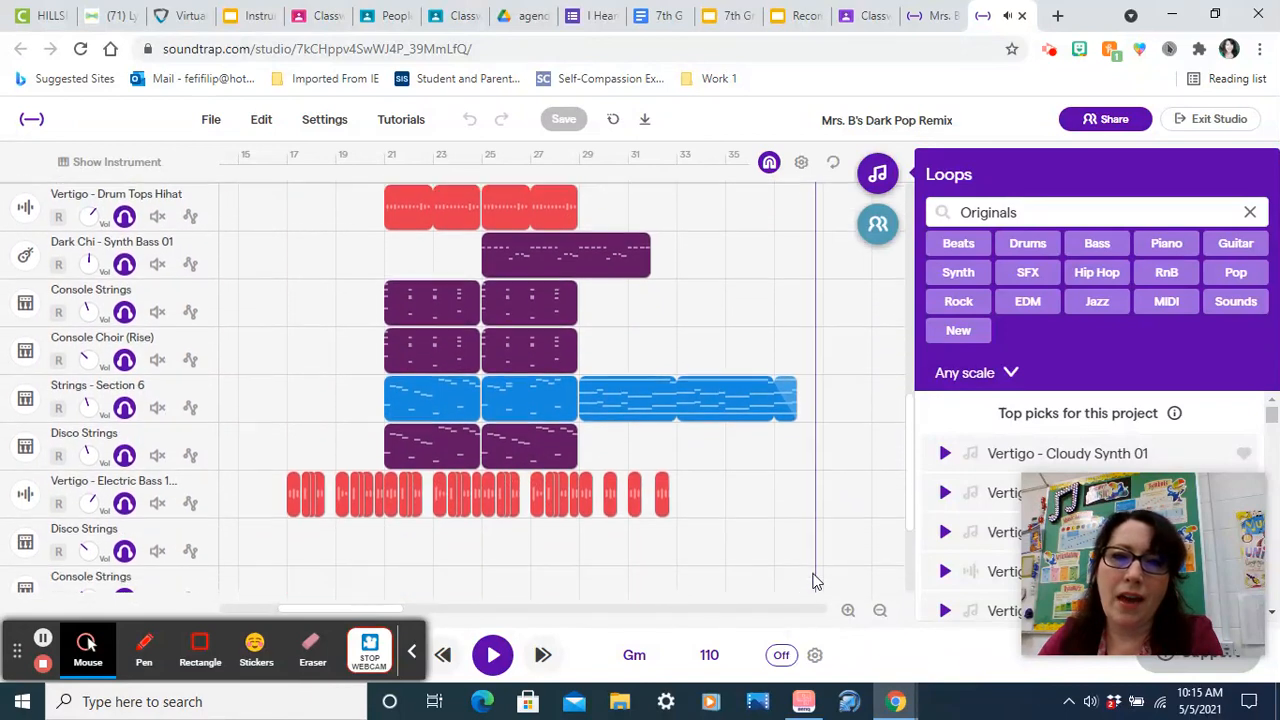
scroll(813, 581, "down", 1)
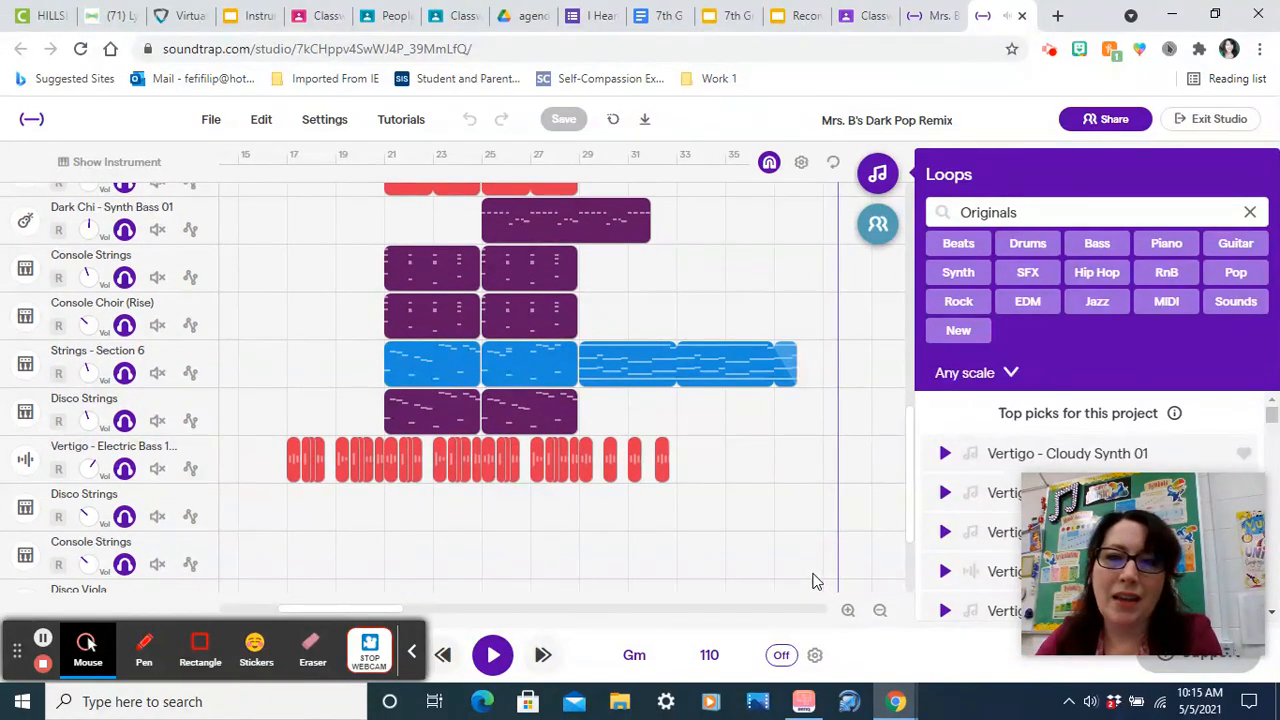